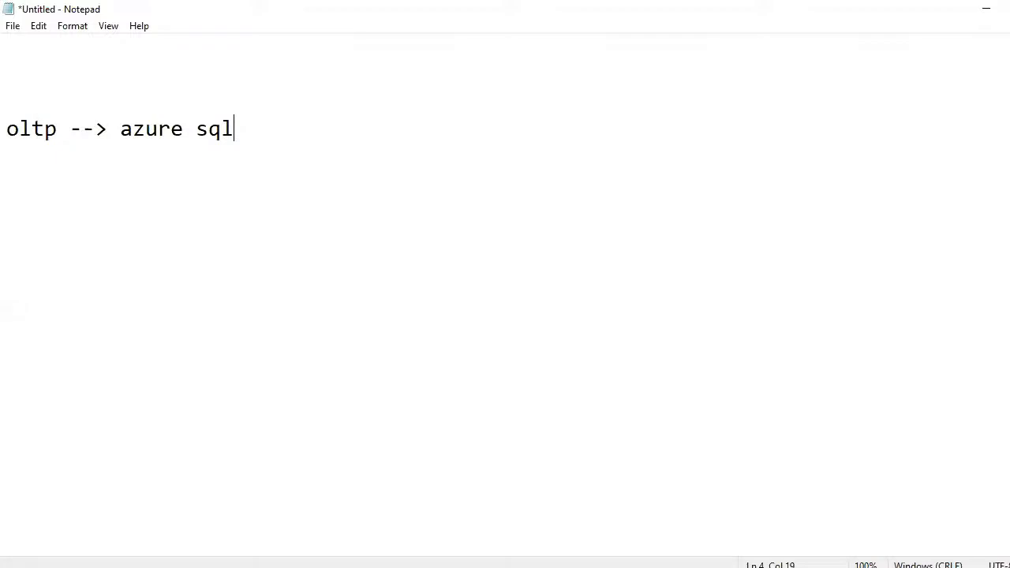
- Replace the oltp --> azure sql line with 'how to create azure sql database/server how to log in' and 'and play with that.'
key("shift+Up")
key("shift+Up")
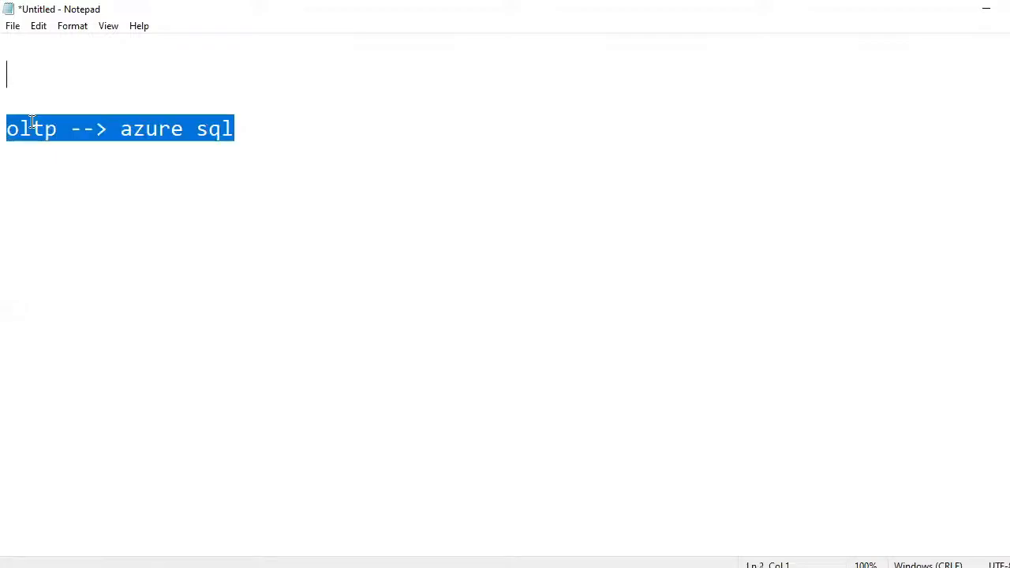
key("Delete")
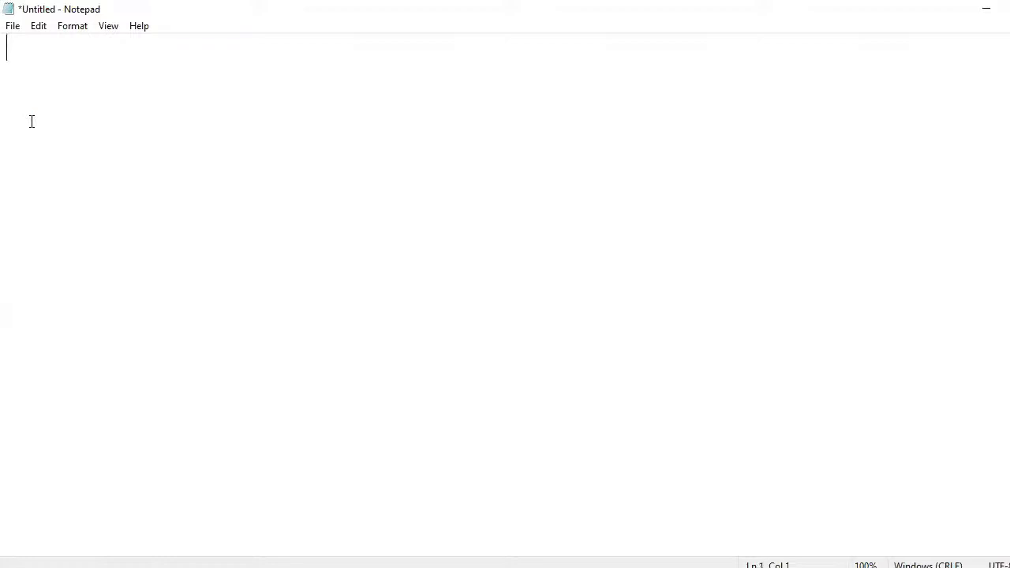
type("how to c")
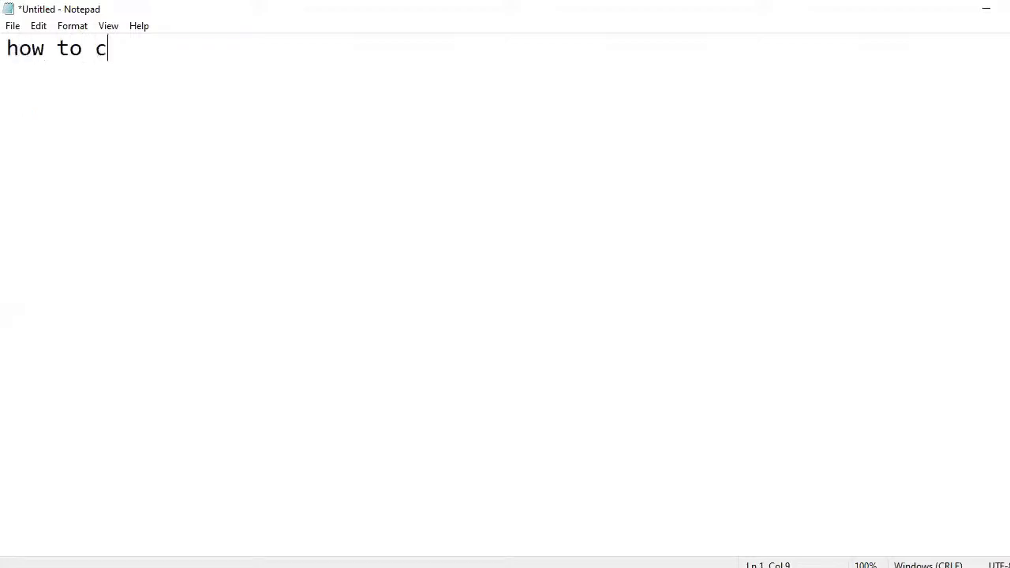
type("reate")
key("BackSpace")
key("BackSpace")
key("BackSpace")
type("eate  azure s")
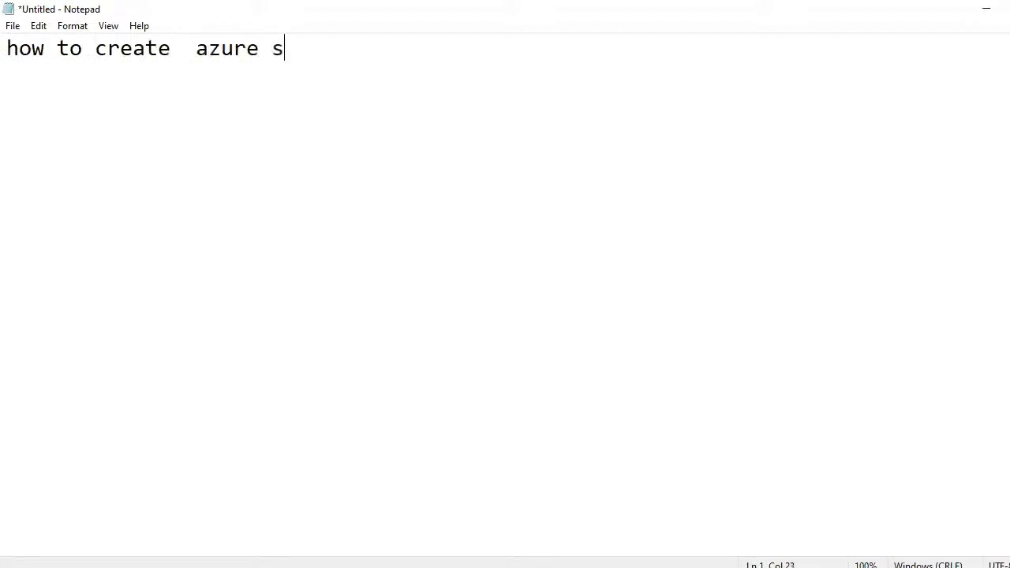
type("ql dbase")
key("BackSpace")
key("BackSpace")
key("BackSpace")
key("BackSpace")
type("t")
key("BackSpace")
type("atab")
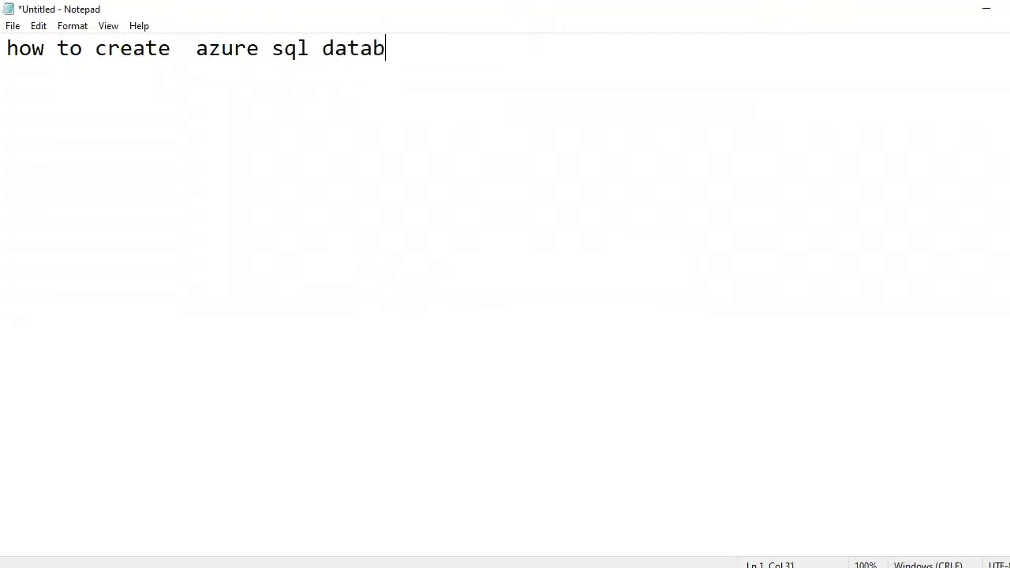
type("ase/server ")
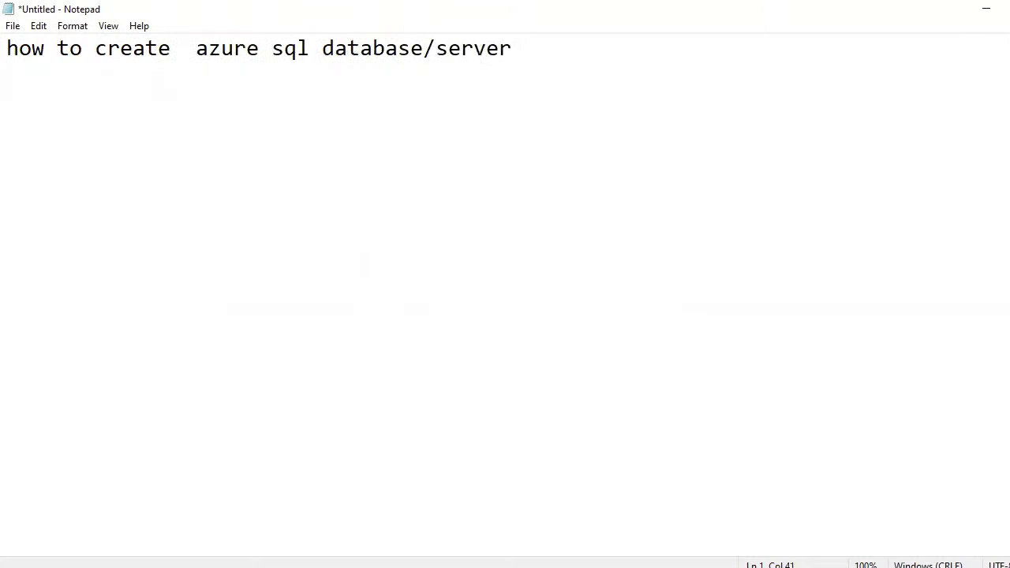
type("how to ")
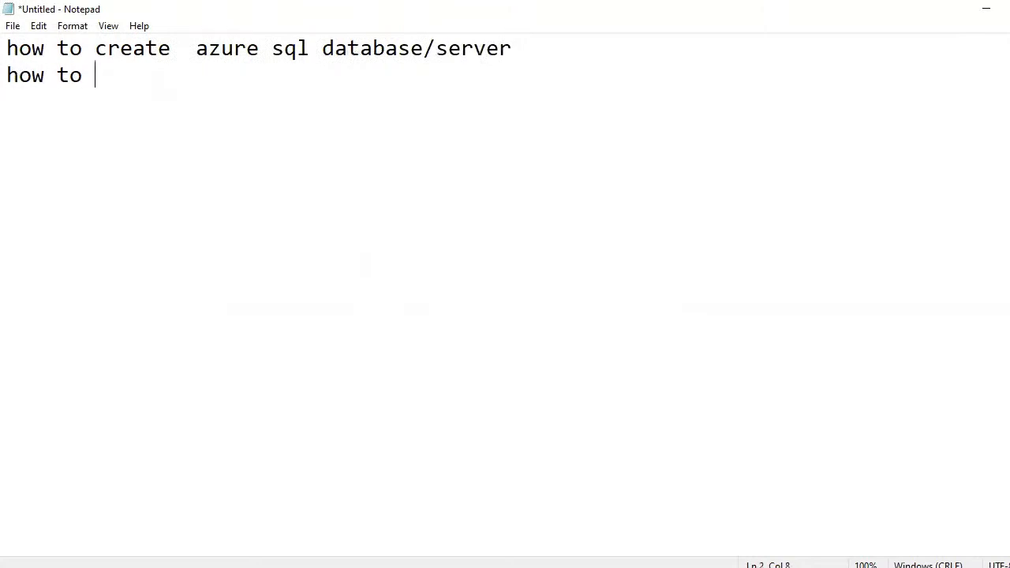
type("log in")
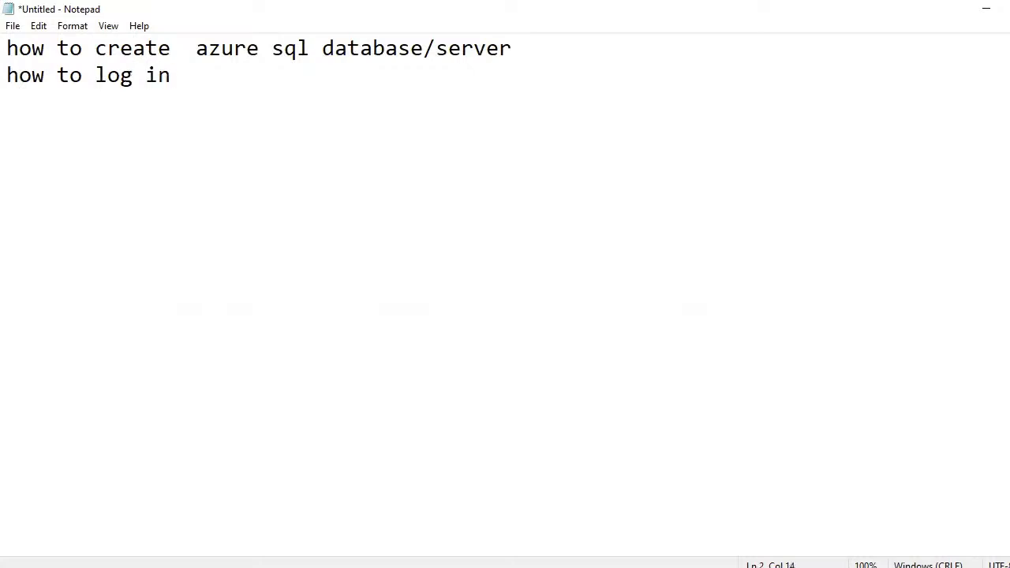
key("Return")
type("and play with that.")
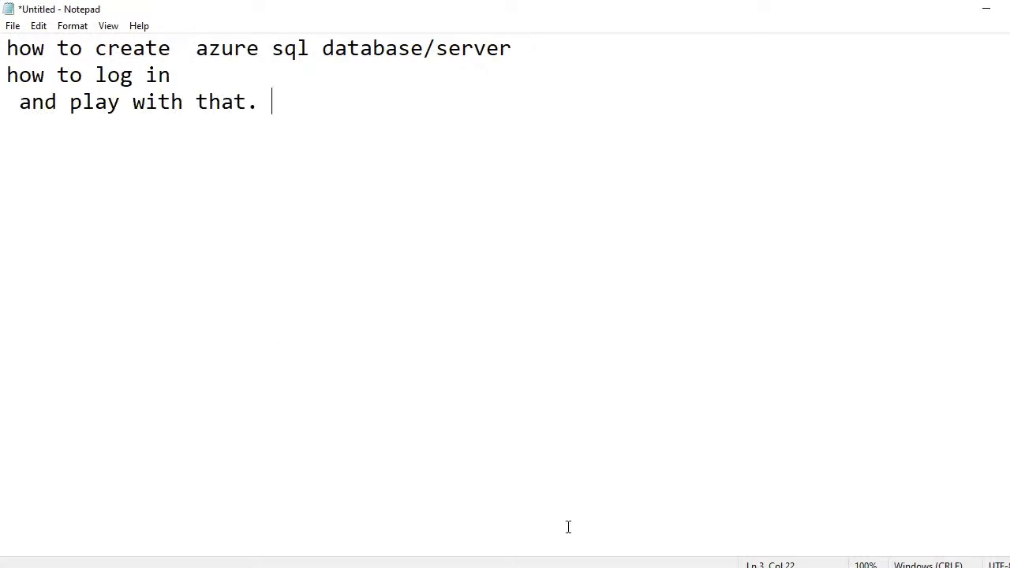
left_click(559, 566)
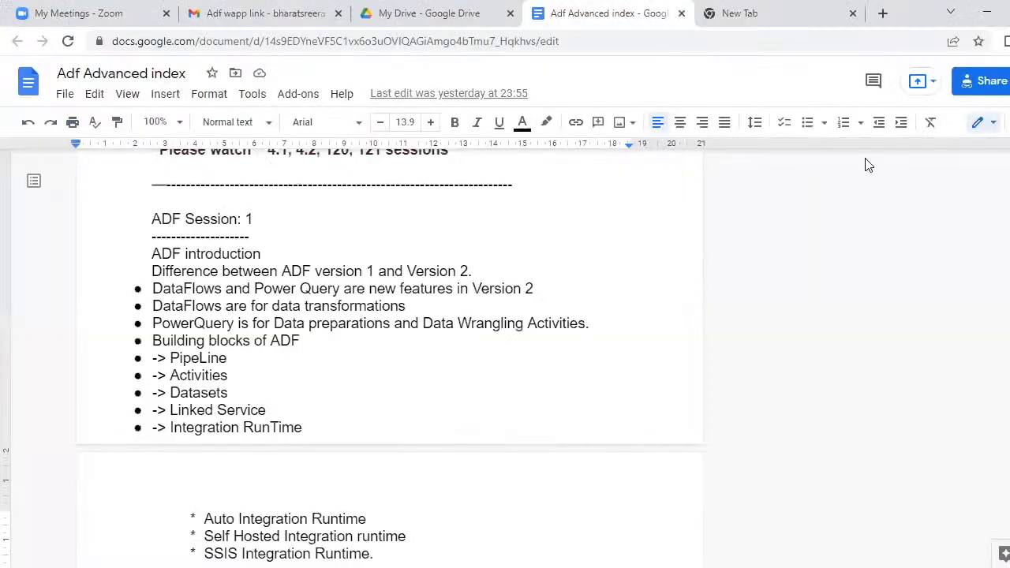
- Load portal.azure.com in a new Chrome tab
left_click(883, 13)
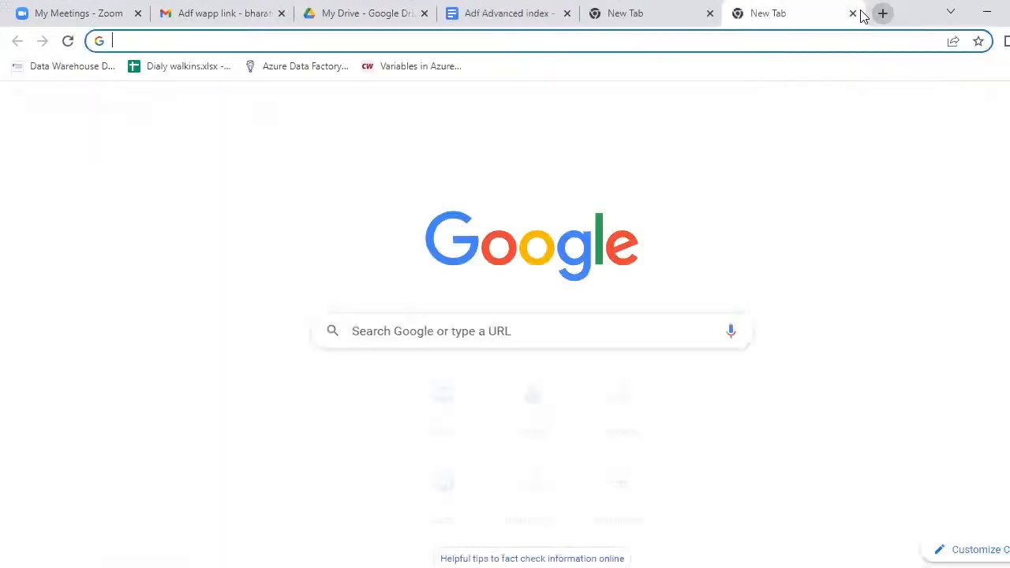
type("po")
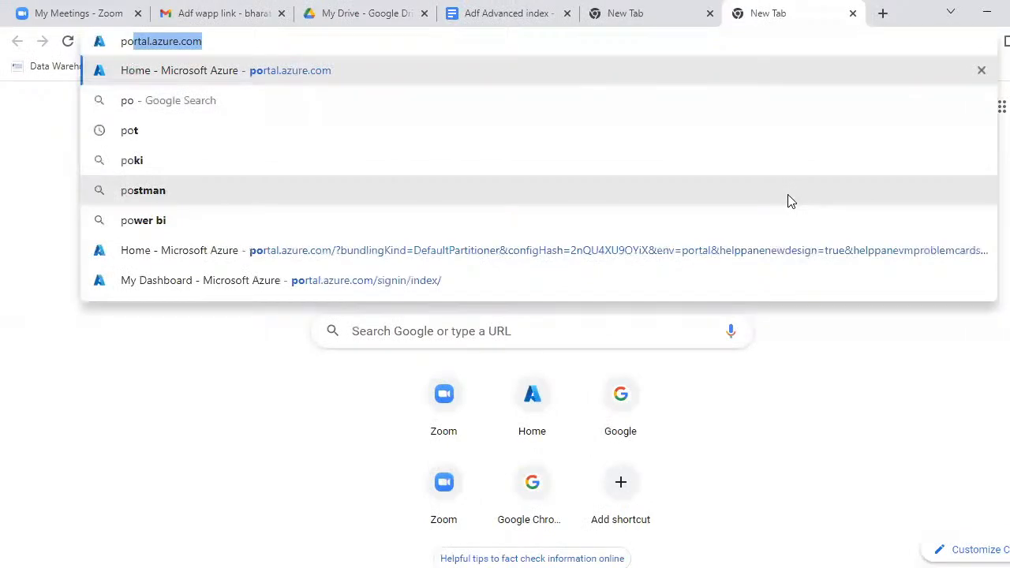
key("Return")
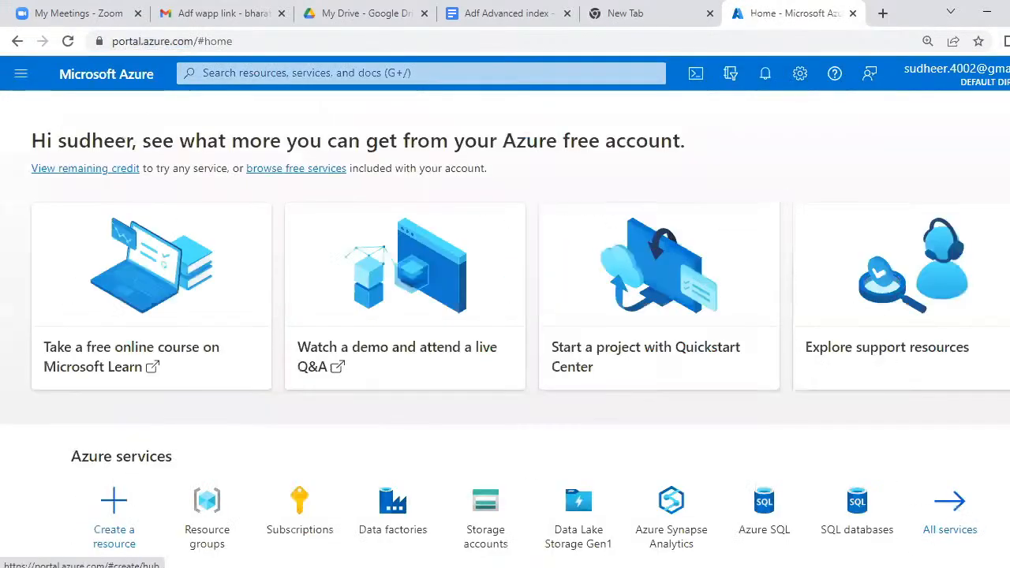
- Go from Resource groups to practicerg and view its storage accounts bigdatalake108 and bigdatastore108
scroll(505, 316, "down", 1)
scroll(505, 315, "down", 1)
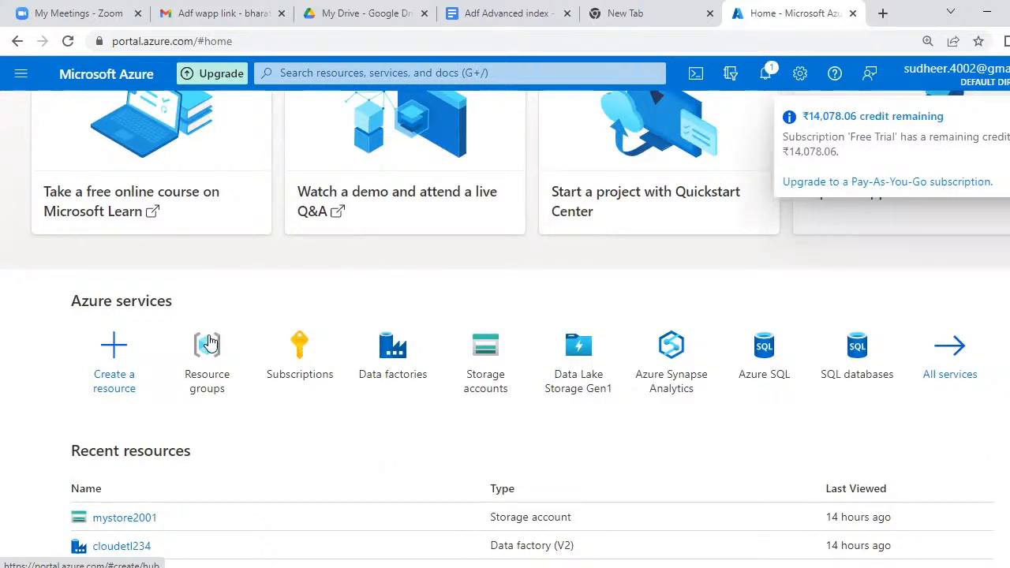
left_click(211, 382)
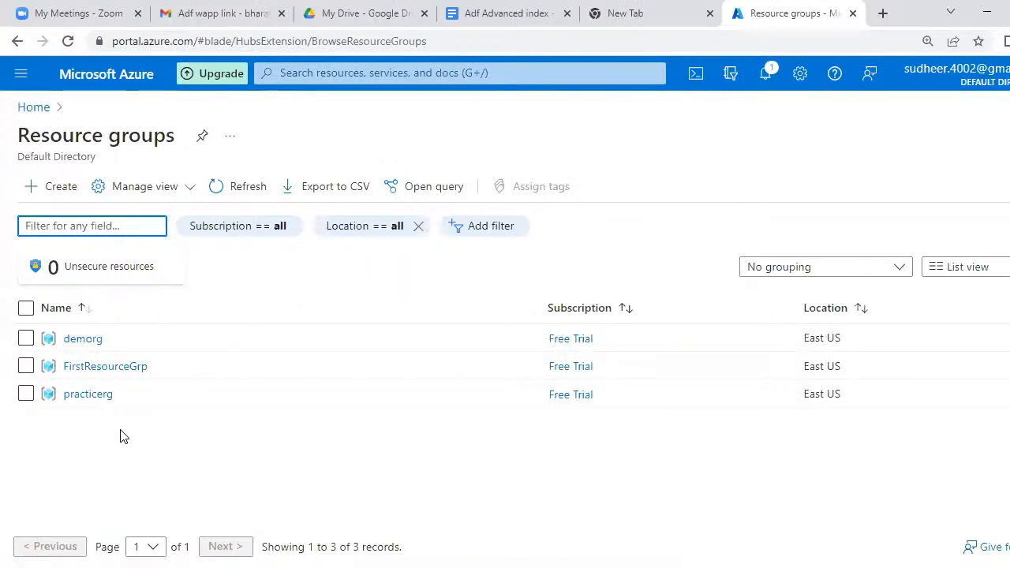
left_click(79, 402)
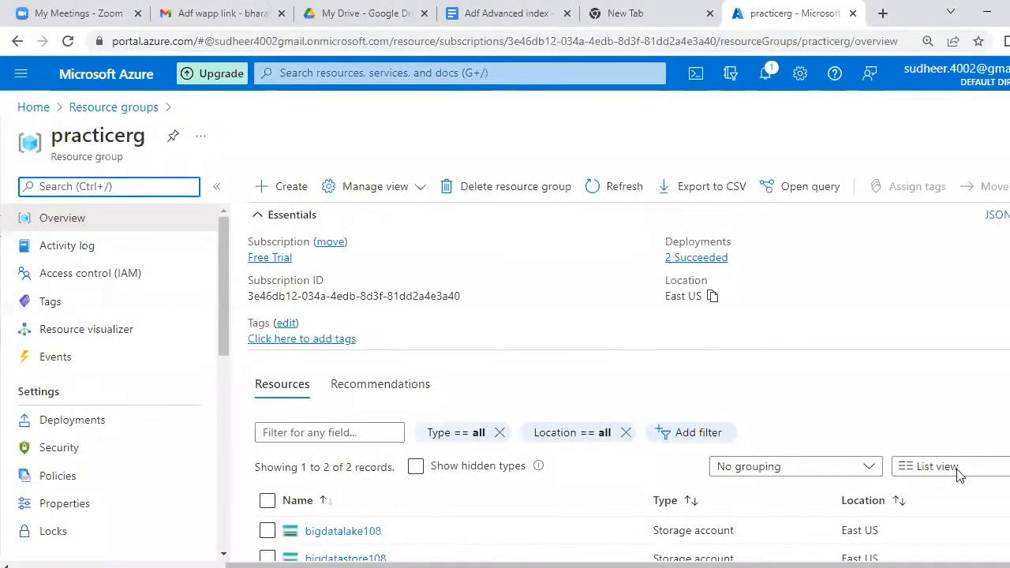
scroll(620, 383, "down", 3)
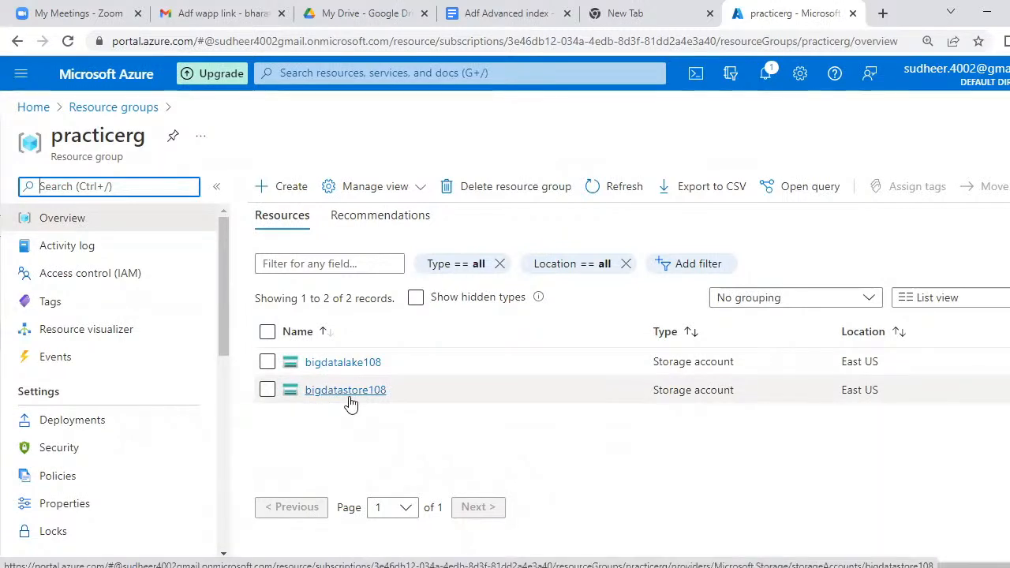
- Create a resource from practicerg by searching the marketplace for 'azure sql' and choosing Azure SQL
left_click(283, 194)
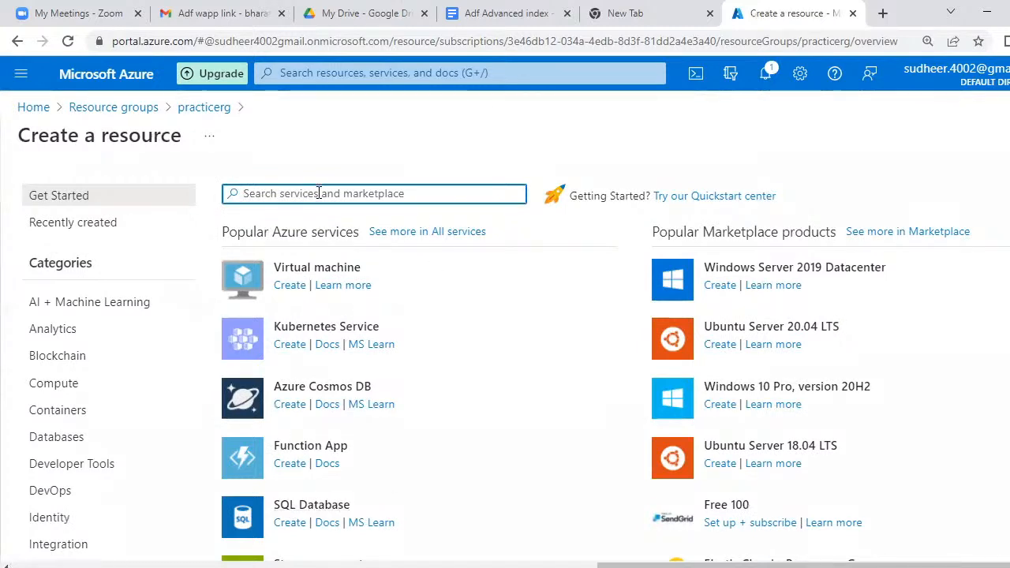
type("az")
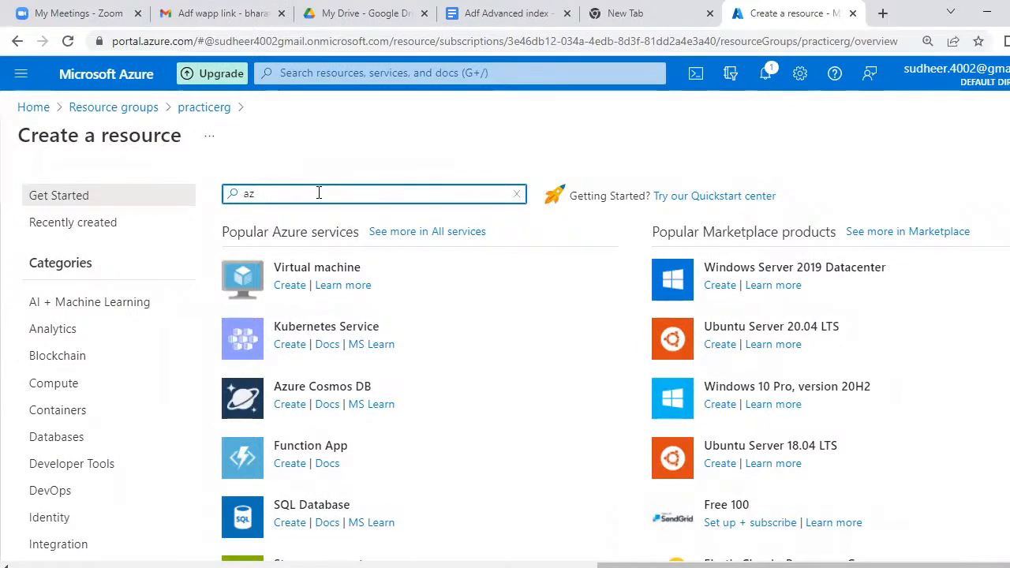
type("ure sql")
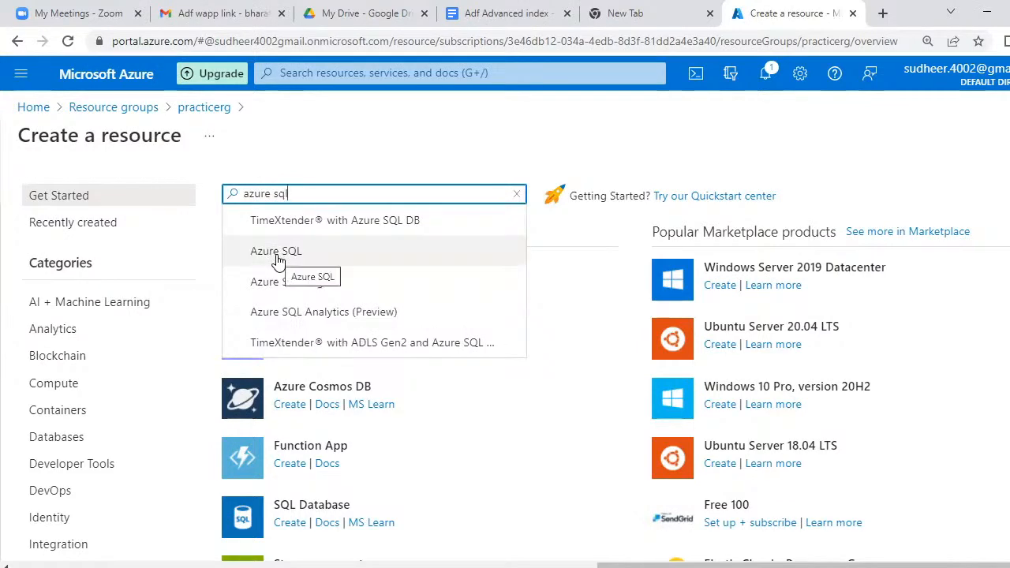
left_click(295, 259)
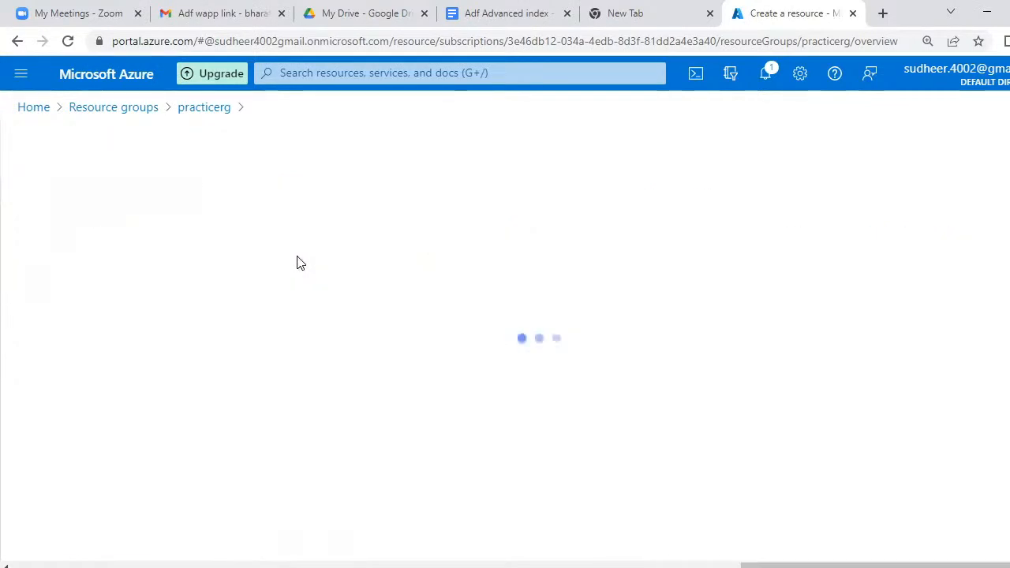
scroll(297, 262, "down", 3)
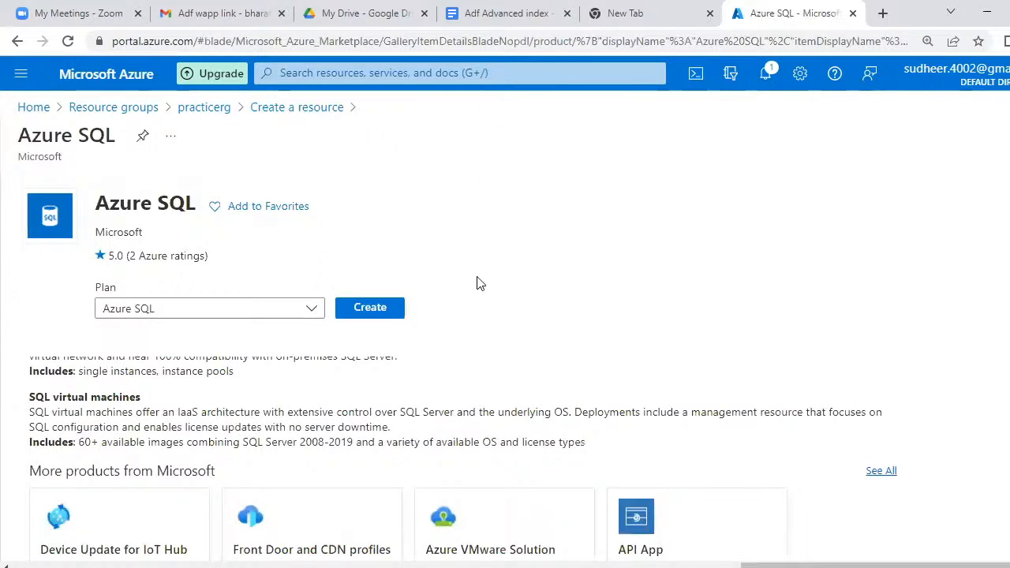
- Keep Azure SQL as the plan and create it to reach the SQL deployment options
left_click(312, 315)
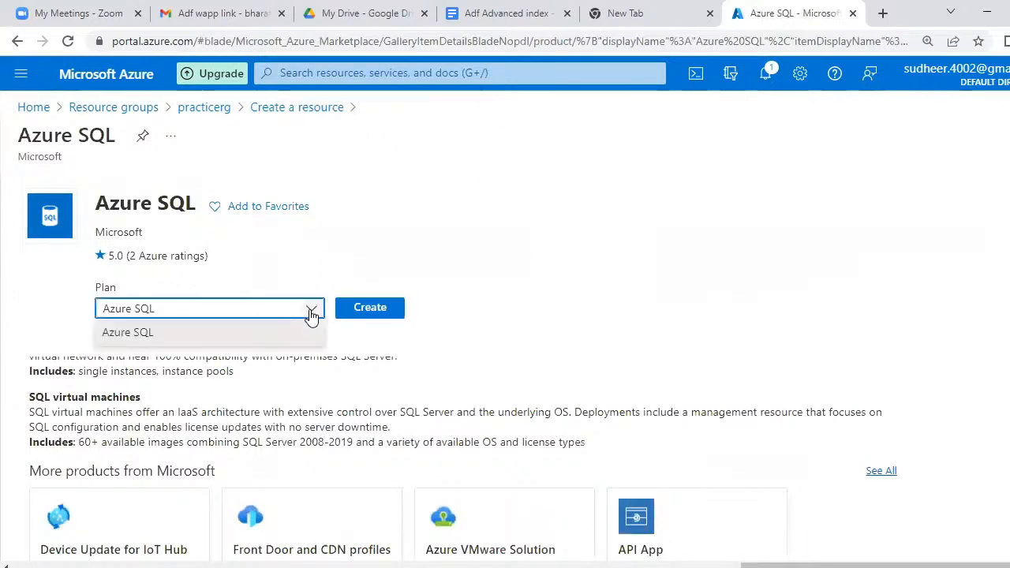
left_click(248, 334)
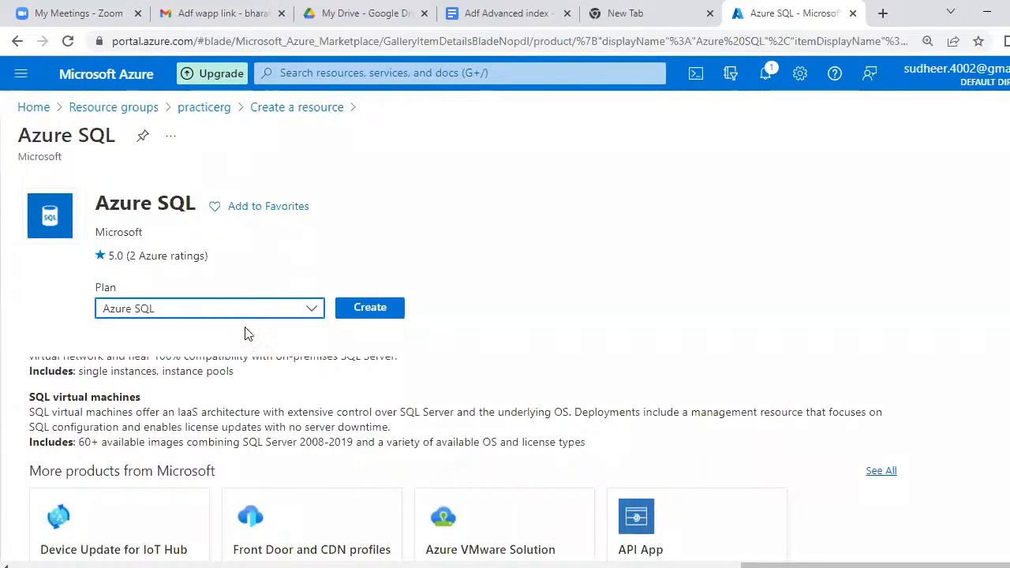
left_click(368, 312)
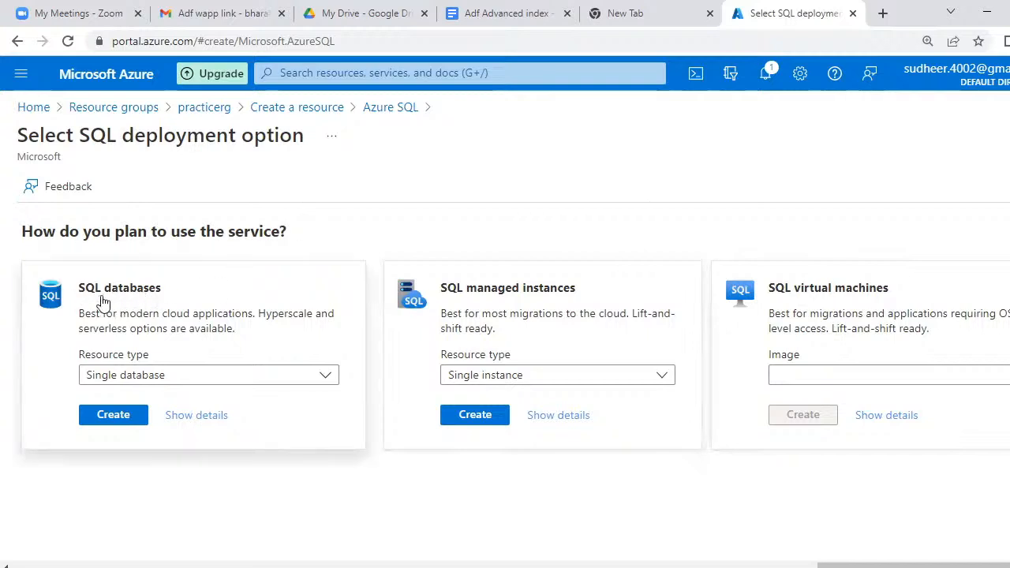
- Start a single SQL database and set its resource group to practicerg
left_click(117, 418)
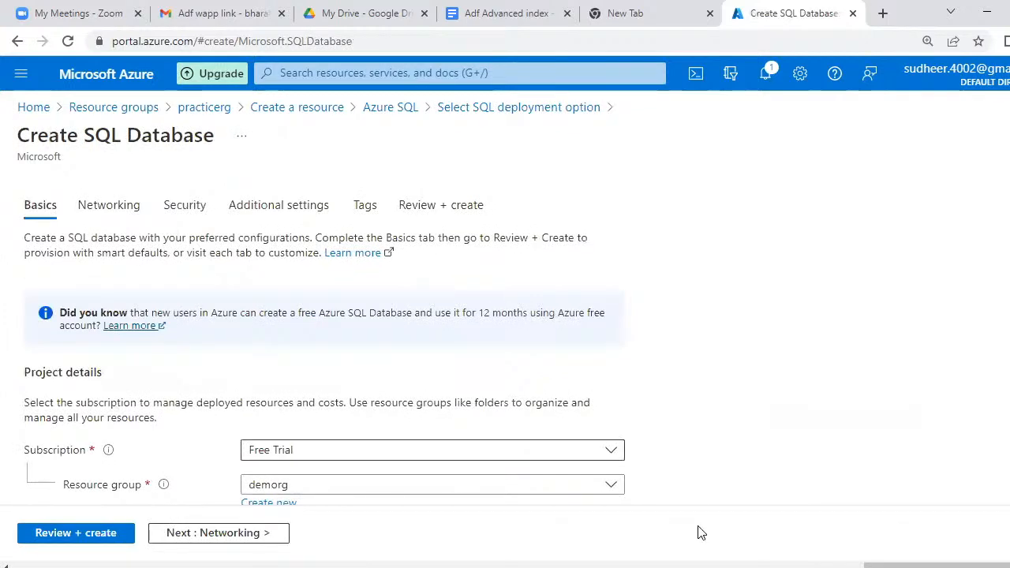
scroll(324, 340, "down", 3)
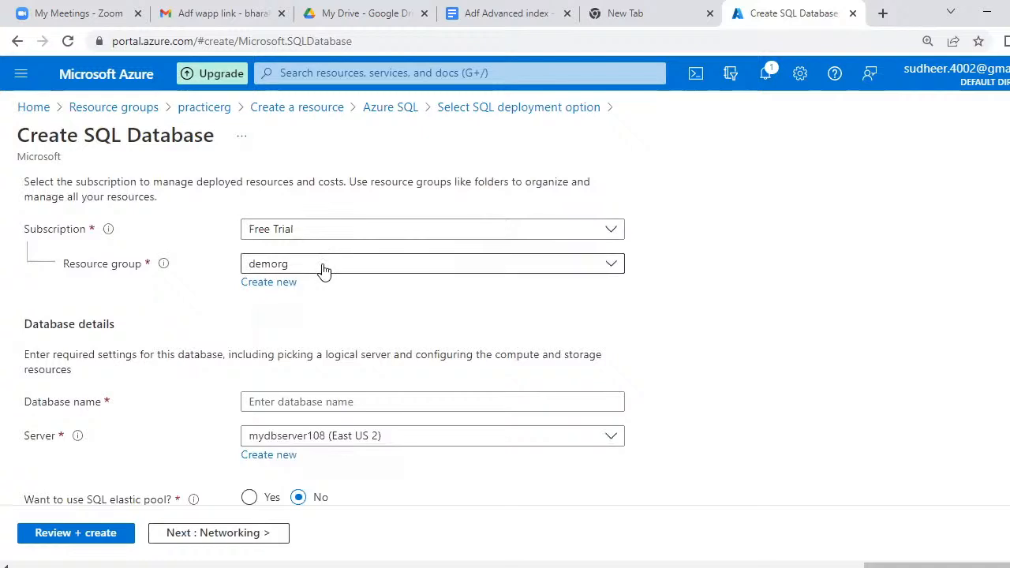
left_click(323, 273)
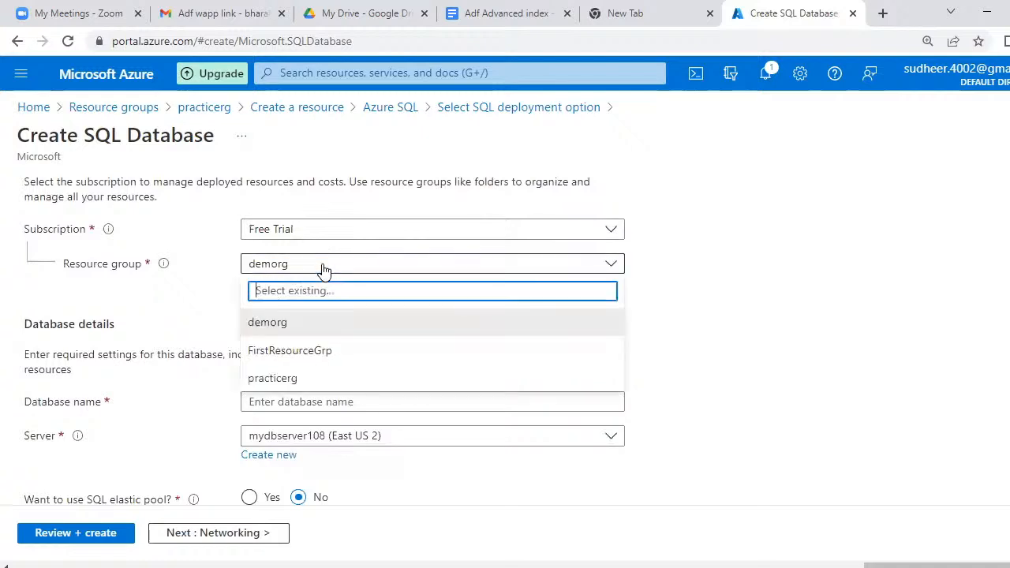
left_click(274, 380)
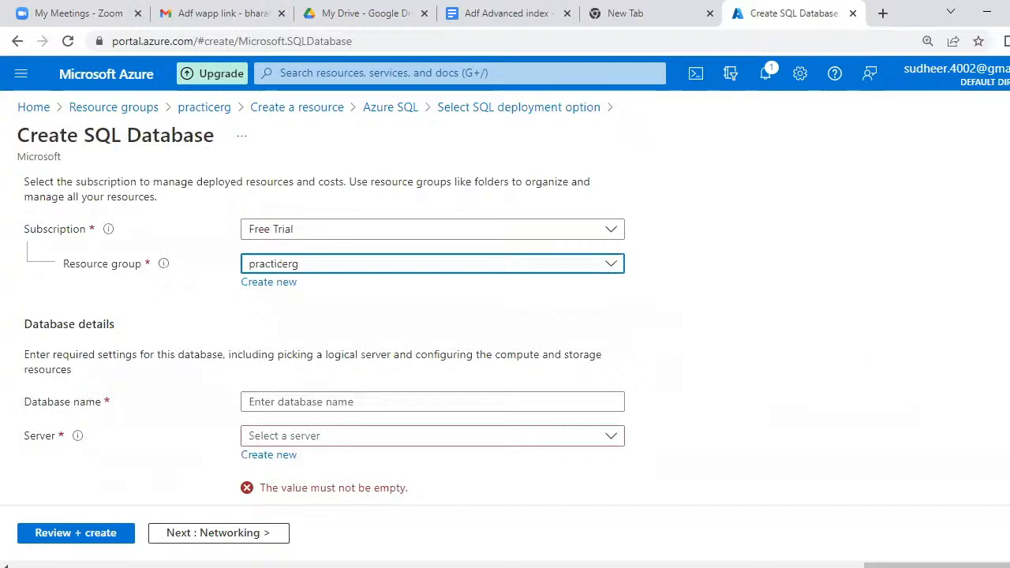
- Name the database demodb and check the server list without choosing one
scroll(324, 332, "down", 2)
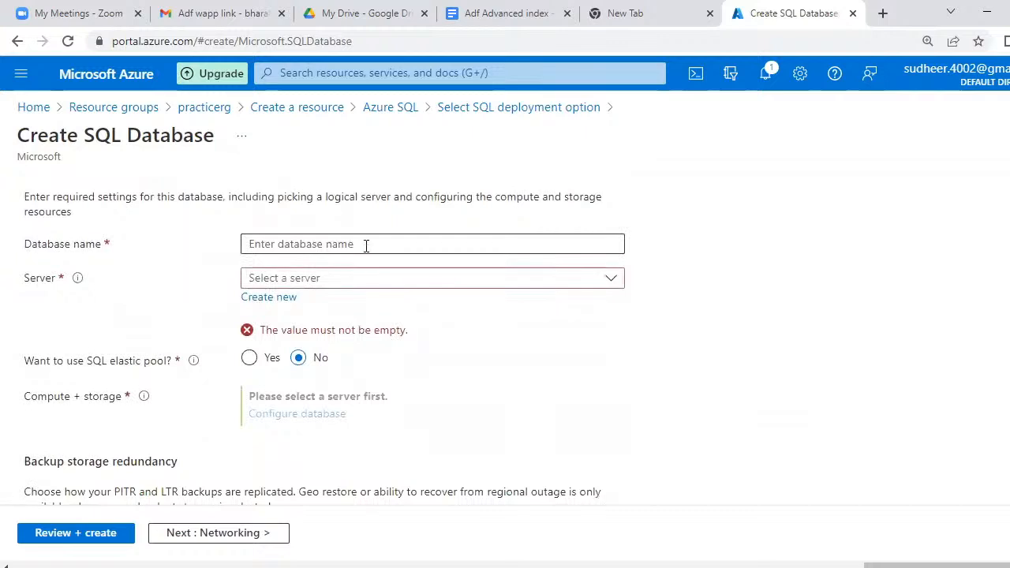
left_click(366, 245)
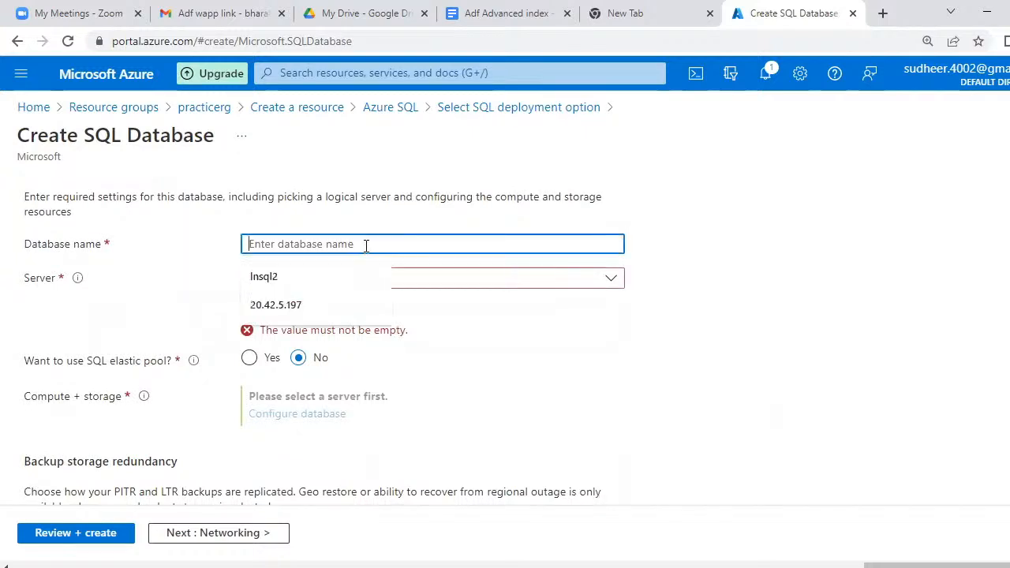
type("dem")
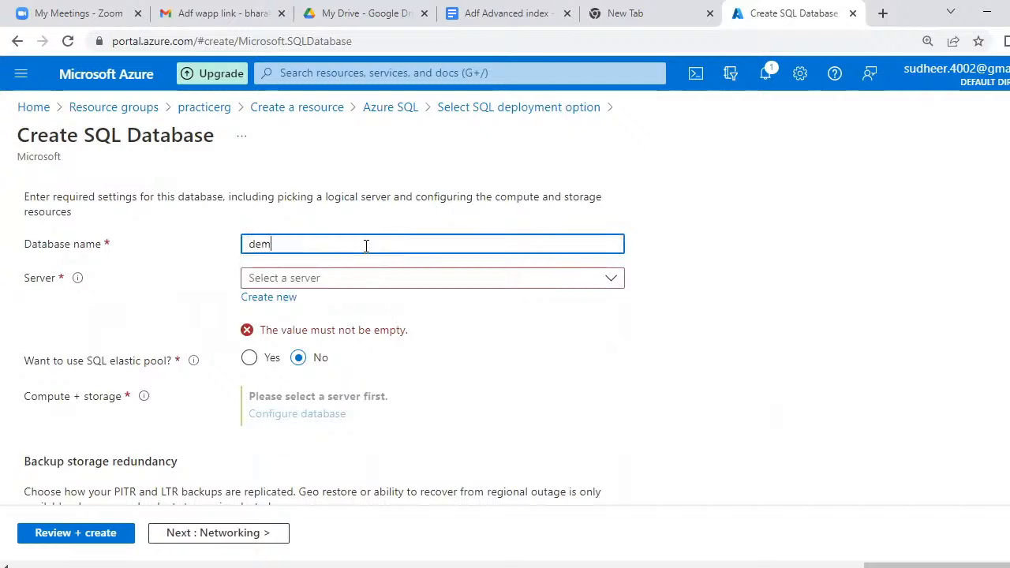
type("odb")
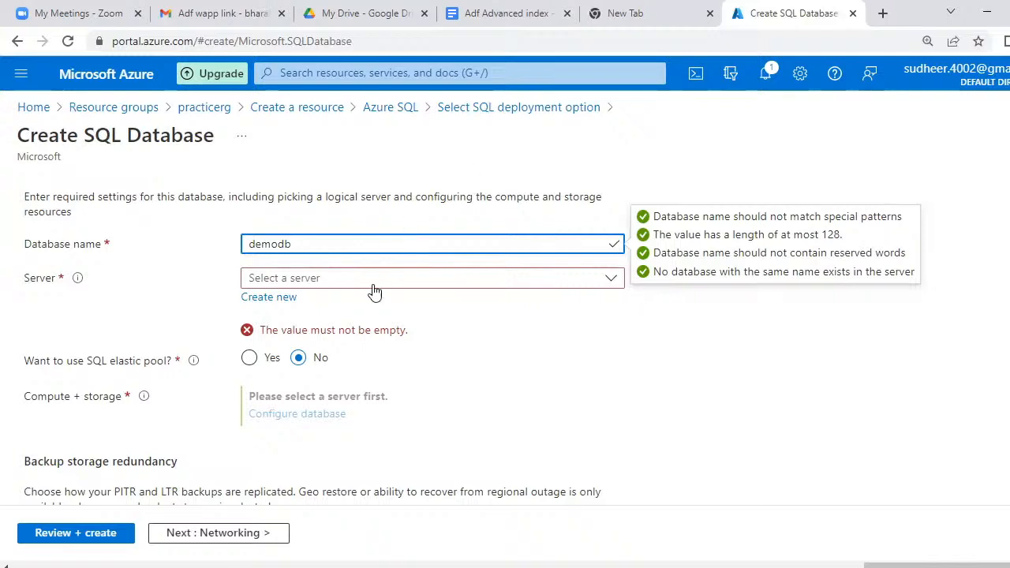
left_click(341, 284)
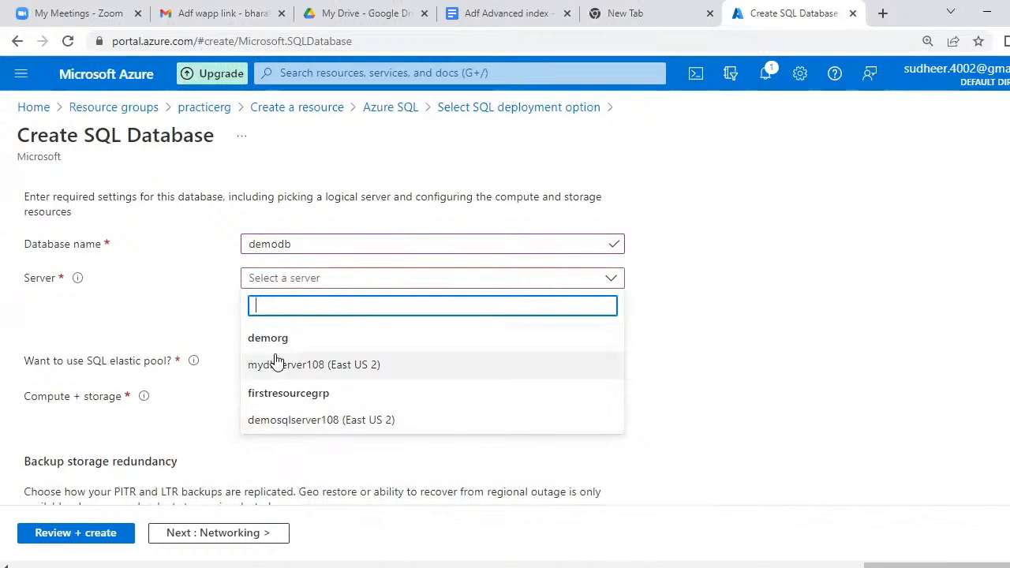
left_click(192, 313)
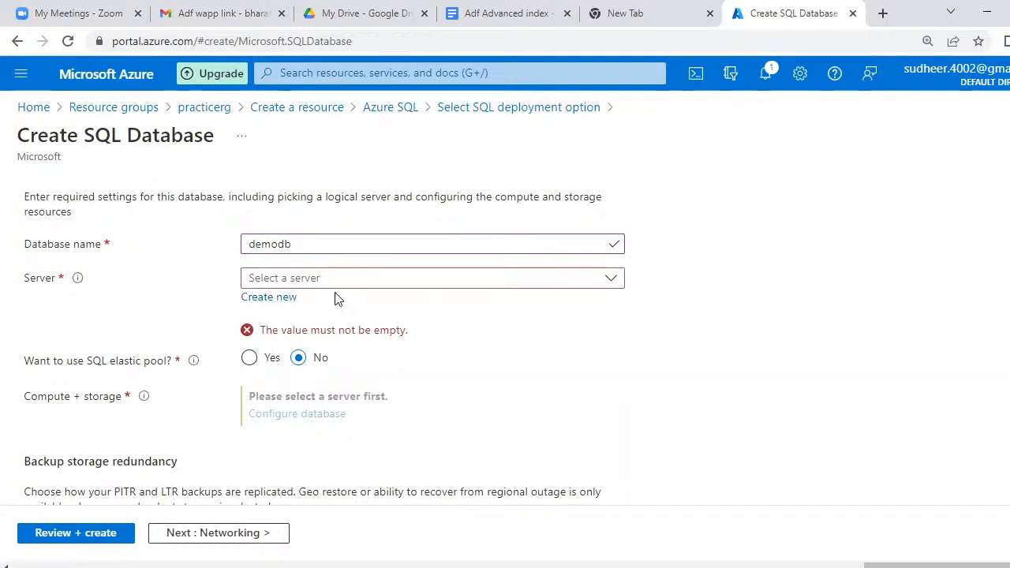
- Create a new server for the database named demoserver108
left_click(270, 297)
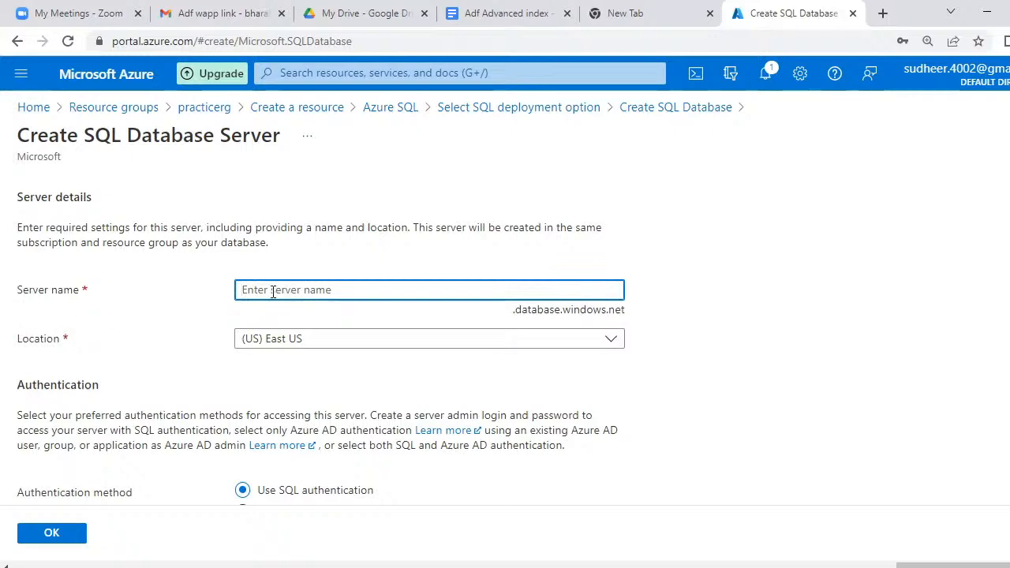
type("de")
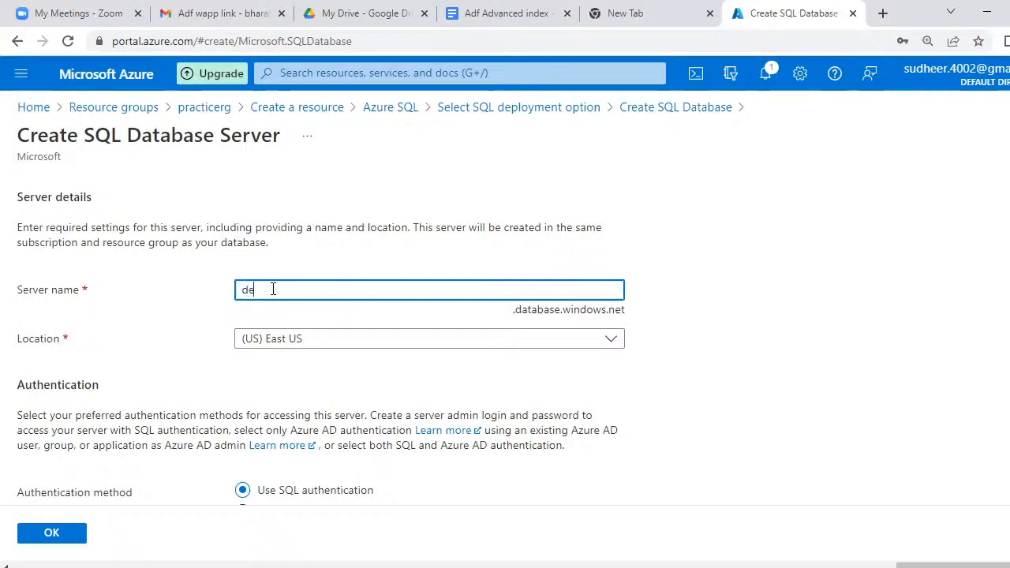
type("moserver")
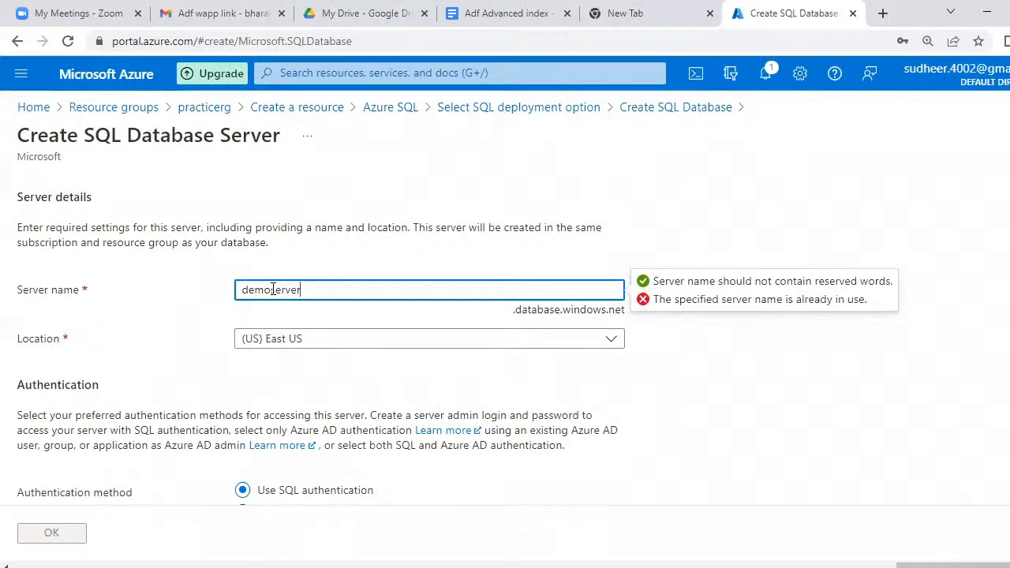
type("108")
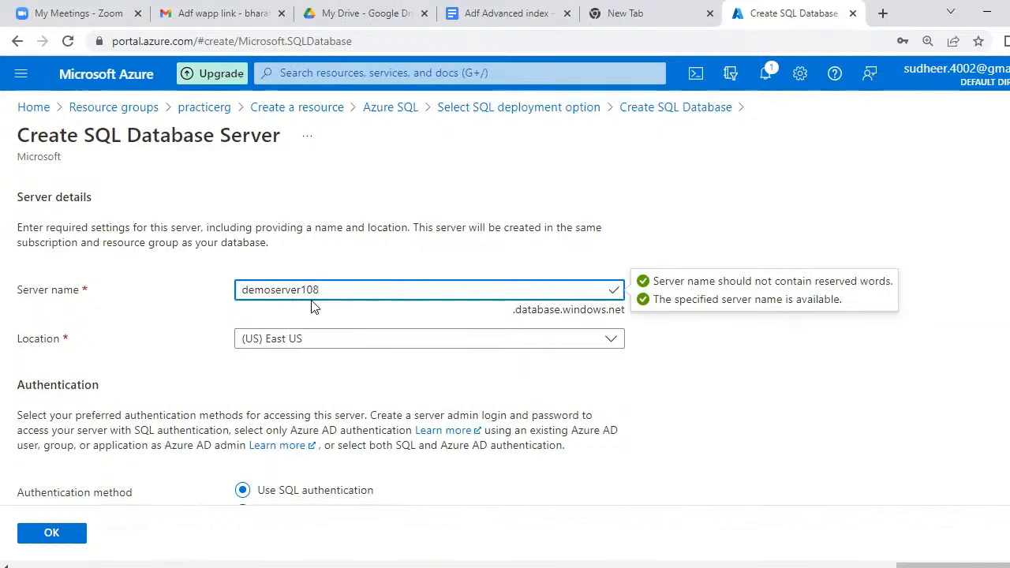
- Replace the Notepad agenda with 'db : demodb' and 'server : demoserver108'
key("alt+Tab")
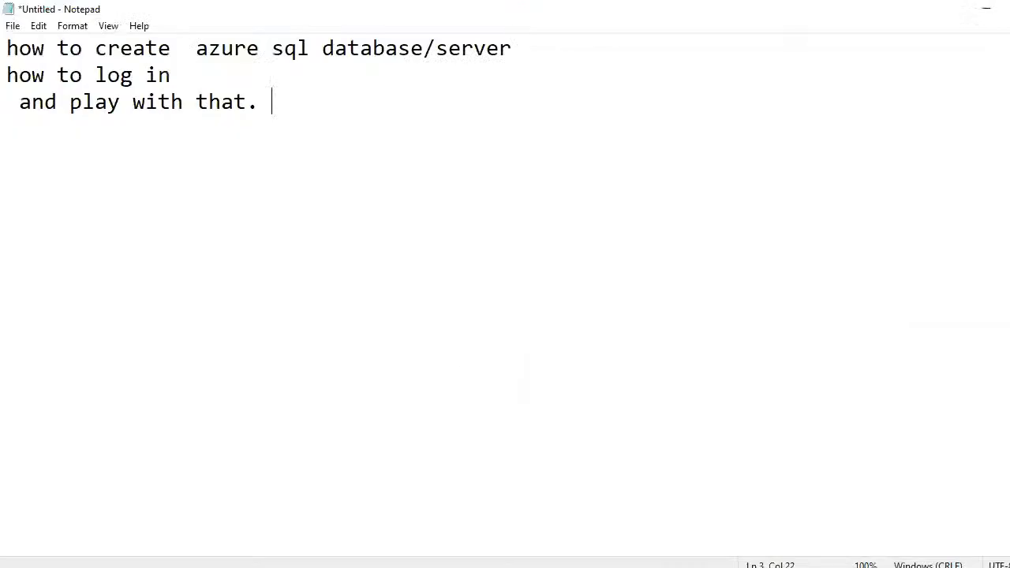
key("Return")
key("ctrl+a")
key("BackSpace")
type("db : demodb")
key("Return")
type("server :  demoserver")
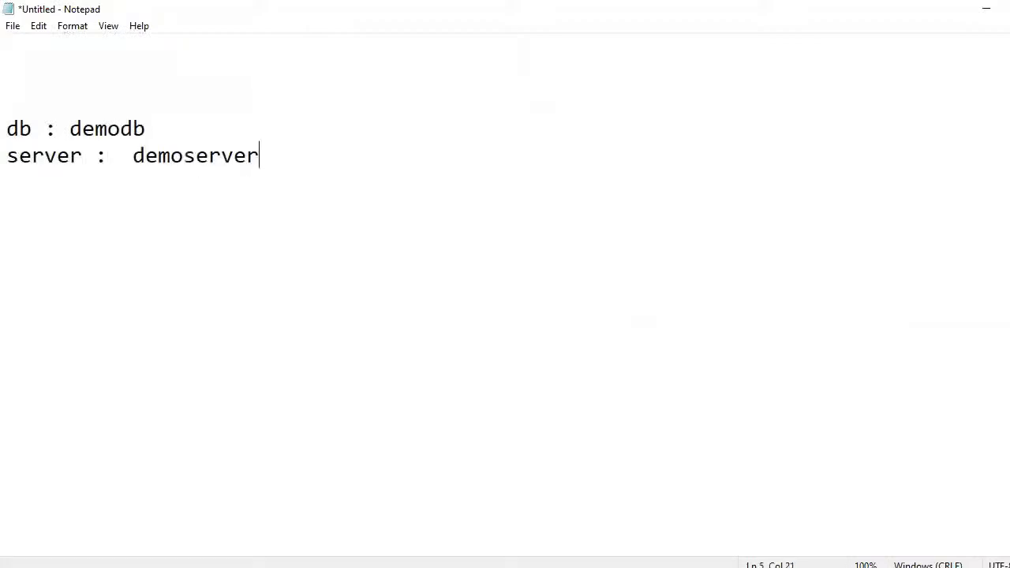
type("108")
key("Return")
key("alt+Tab")
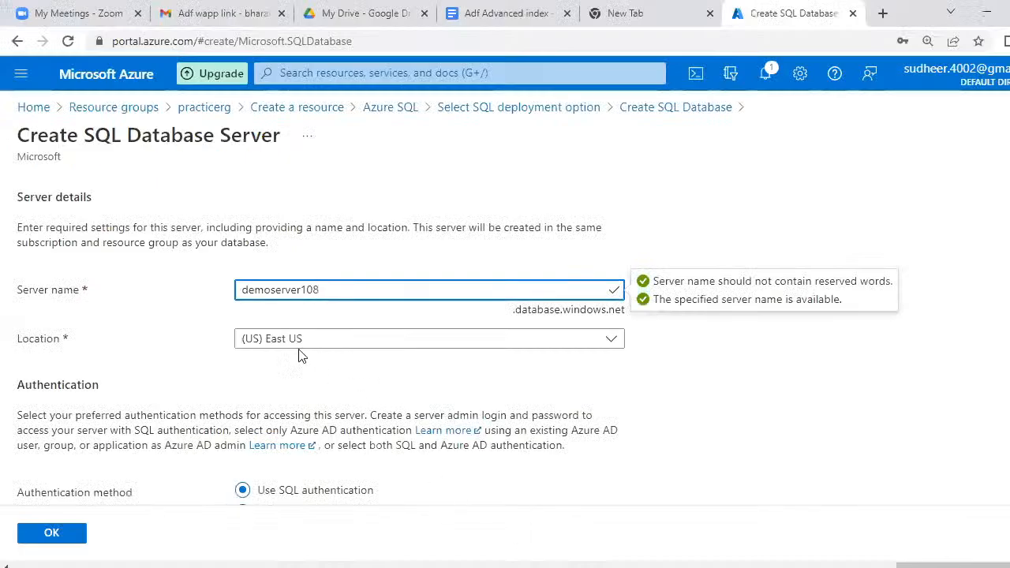
- Set the new server's location to (US) East US 2
left_click(364, 350)
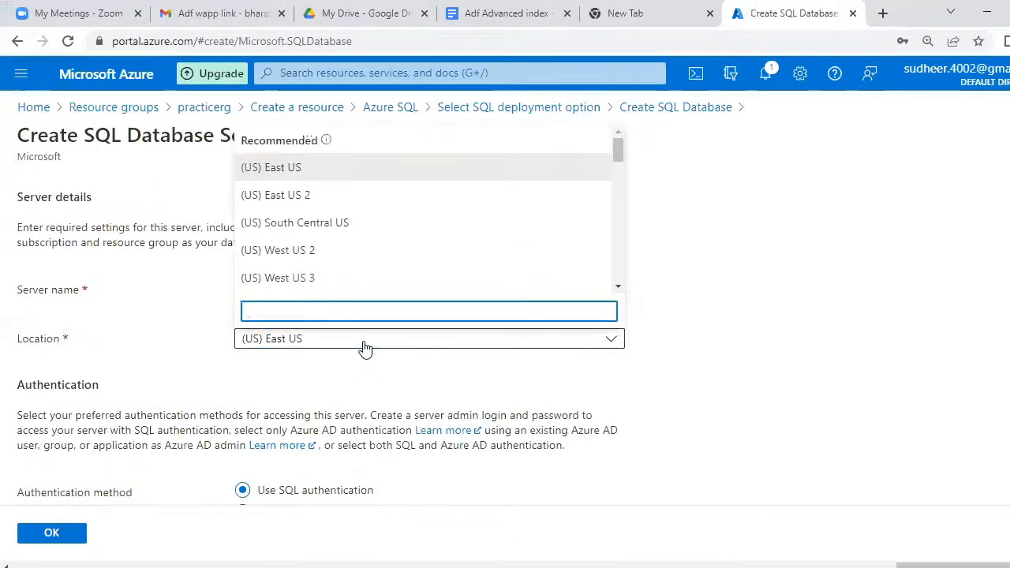
left_click(309, 196)
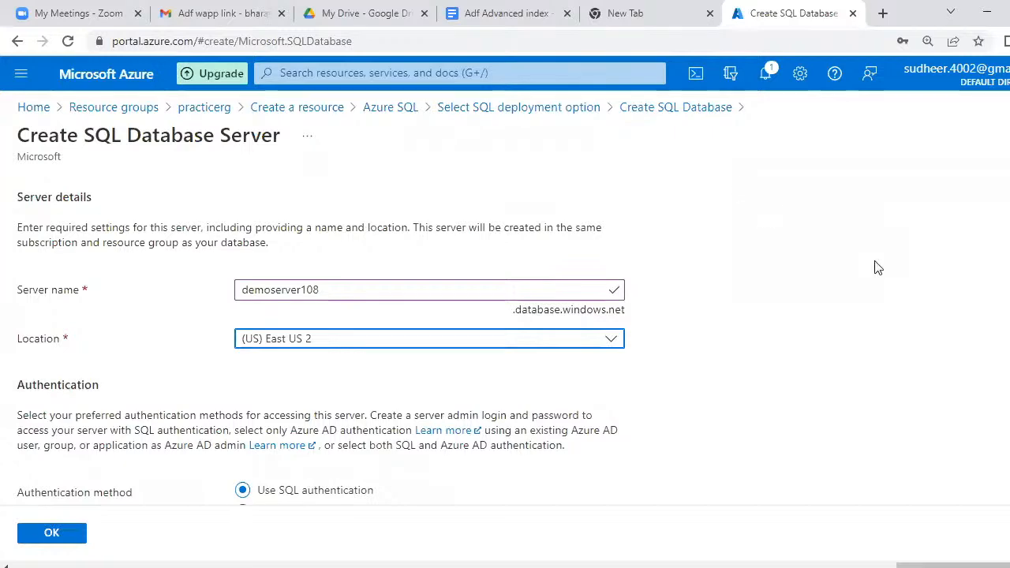
left_click(785, 338)
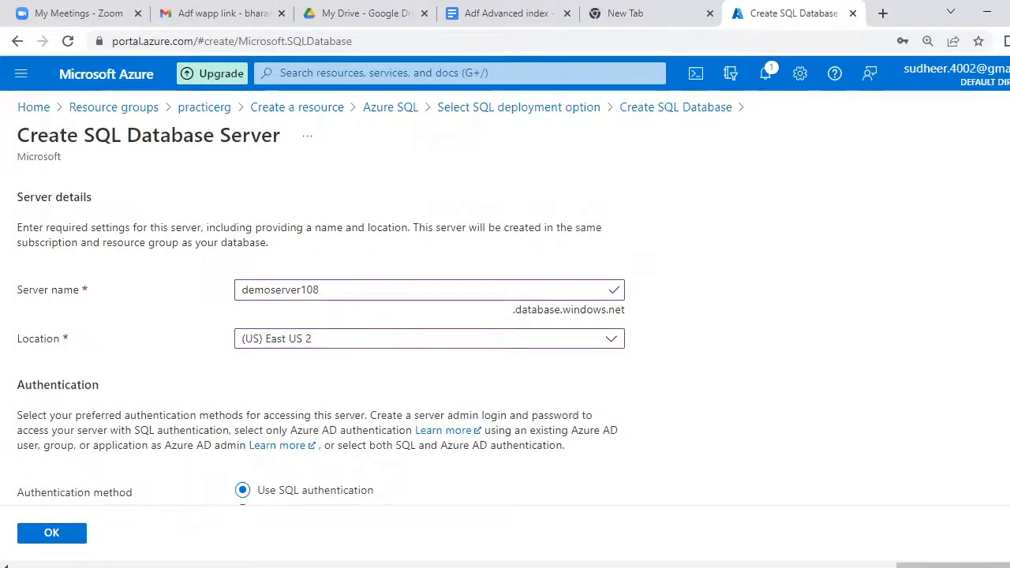
scroll(785, 338, "down", 2)
scroll(505, 315, "down", 1)
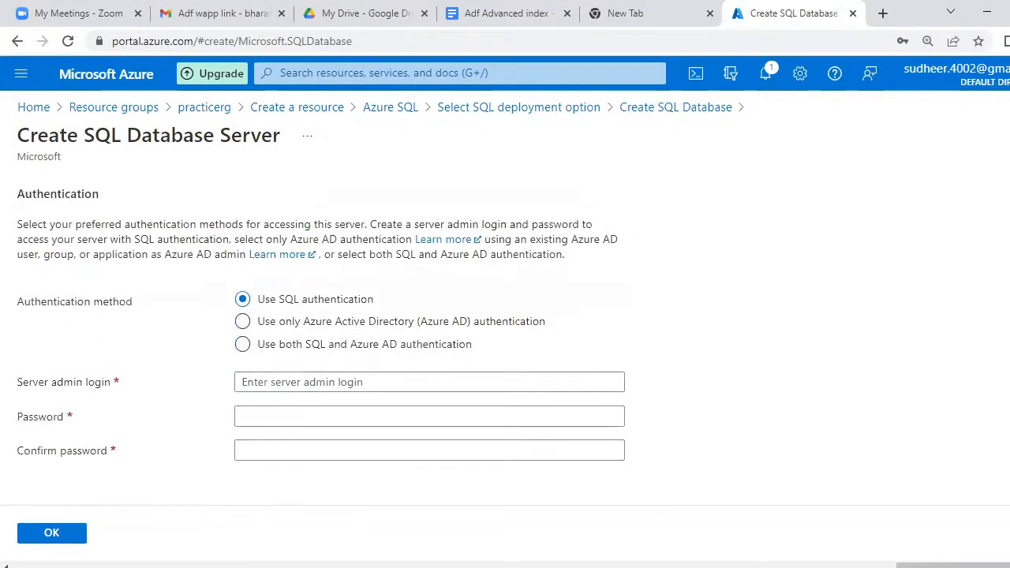
- Enter server admin login sqladmin, then type the admin password and its confirmation
left_click(247, 385)
left_click(258, 422)
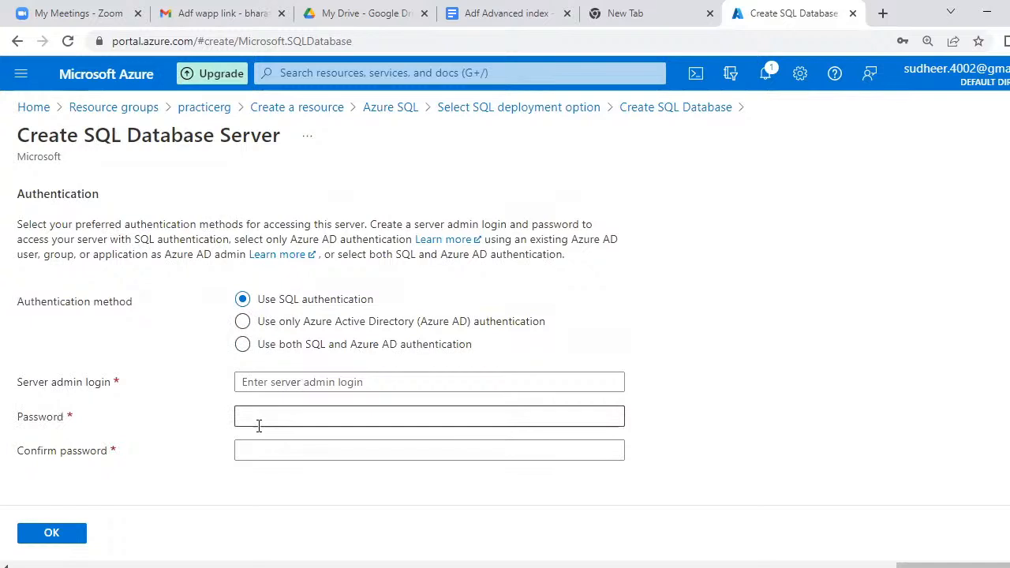
left_click(392, 385)
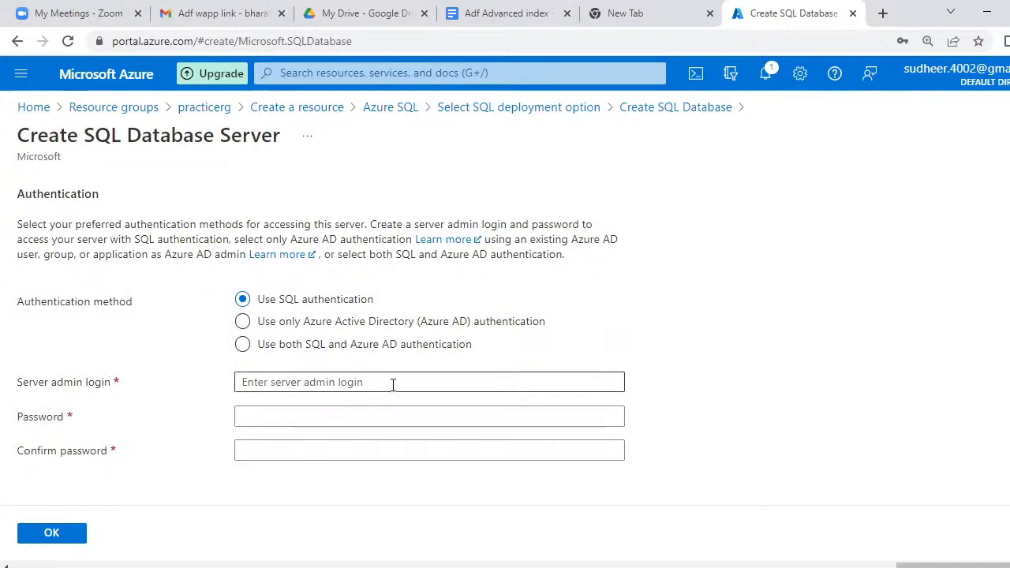
left_click(385, 383)
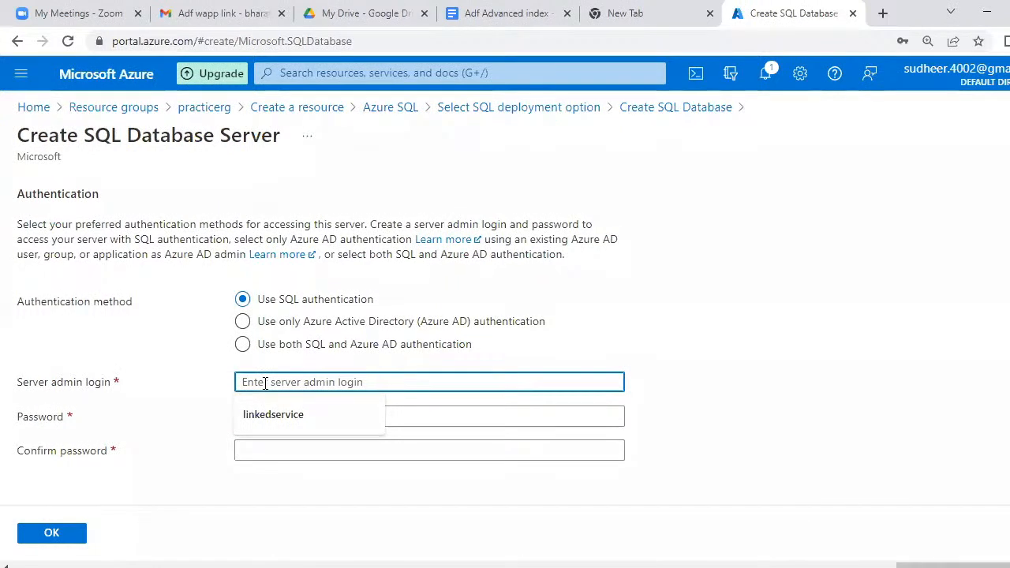
type("sql")
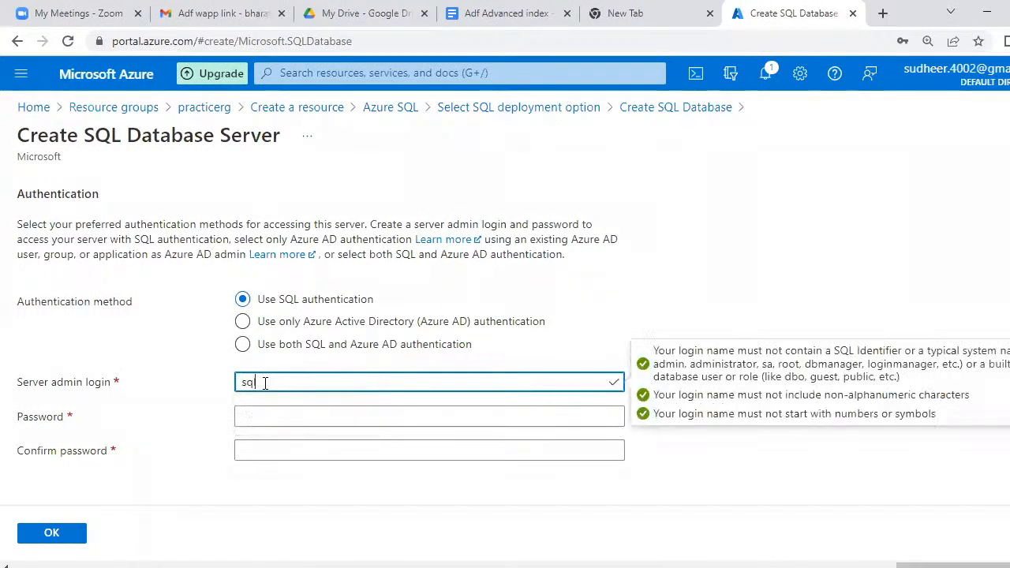
type("admin")
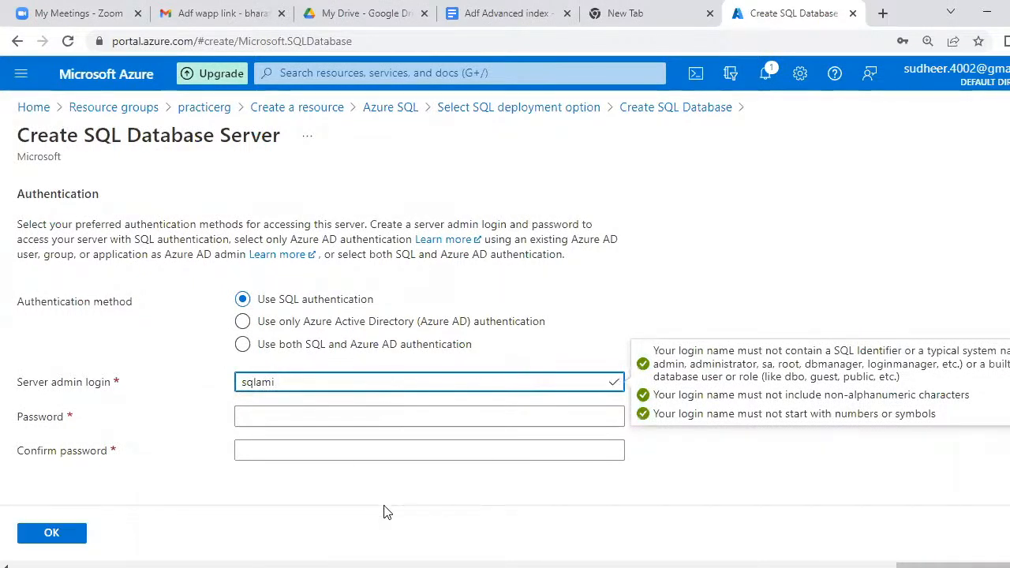
left_click(269, 421)
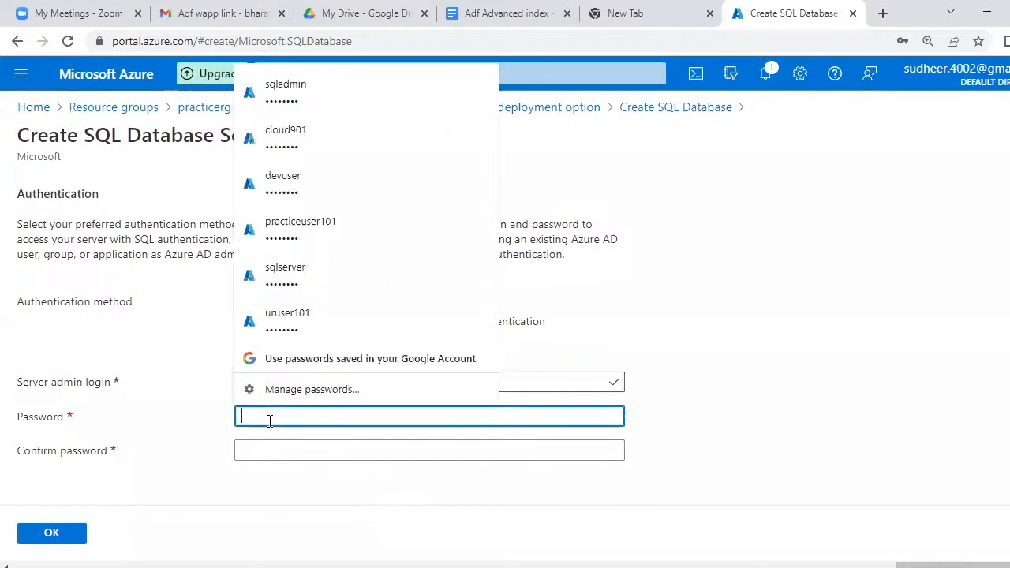
type("••••••••")
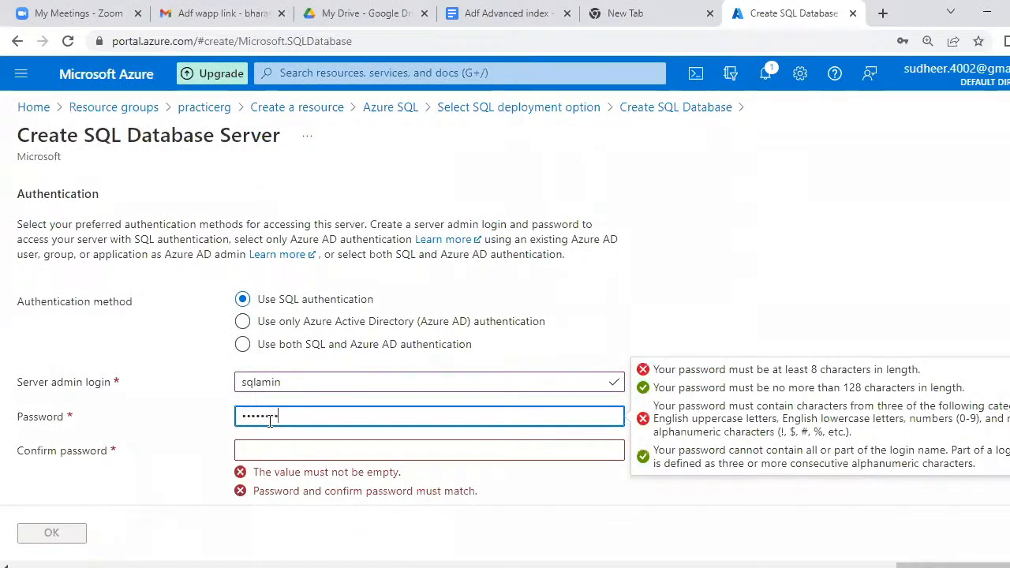
left_click(277, 450)
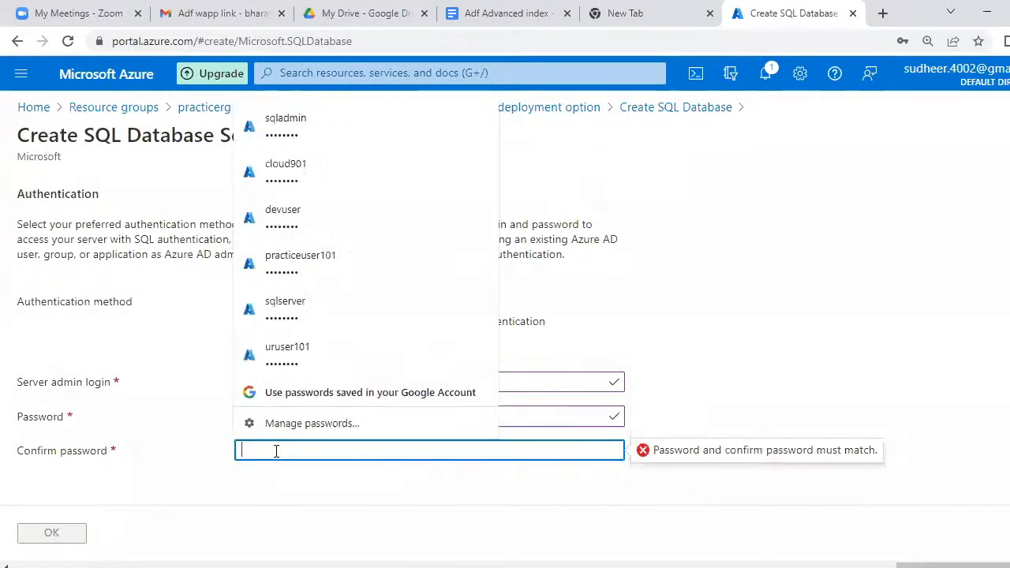
type("••")
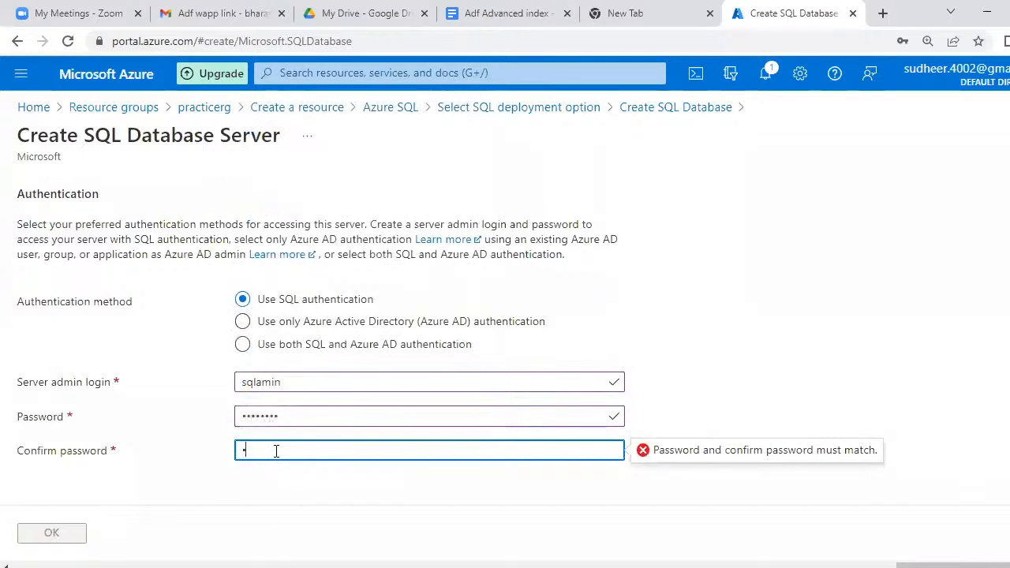
type("••••••")
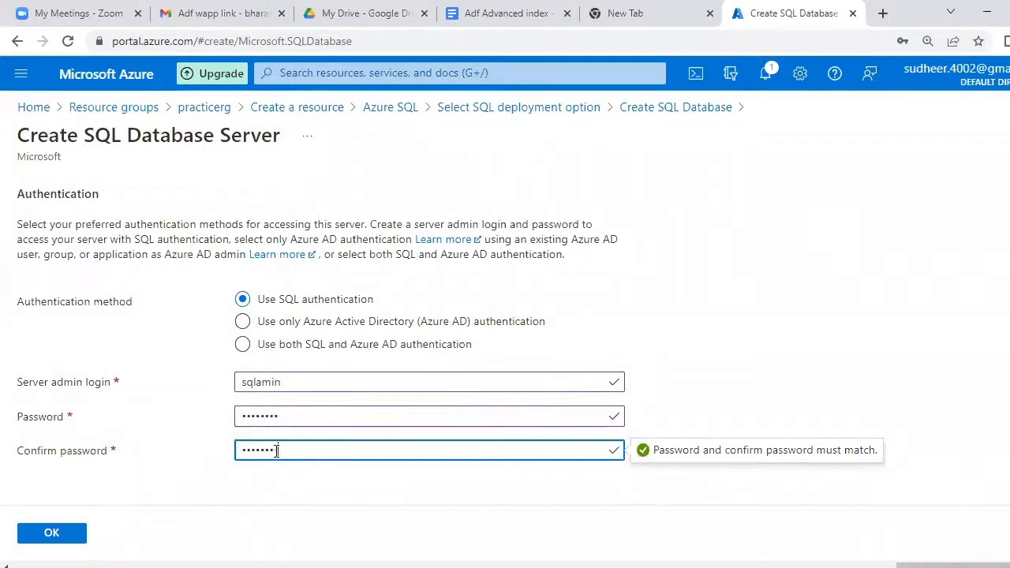
- Confirm server demoserver108 and review the database's Standard S0 compute and backup settings
left_click(52, 535)
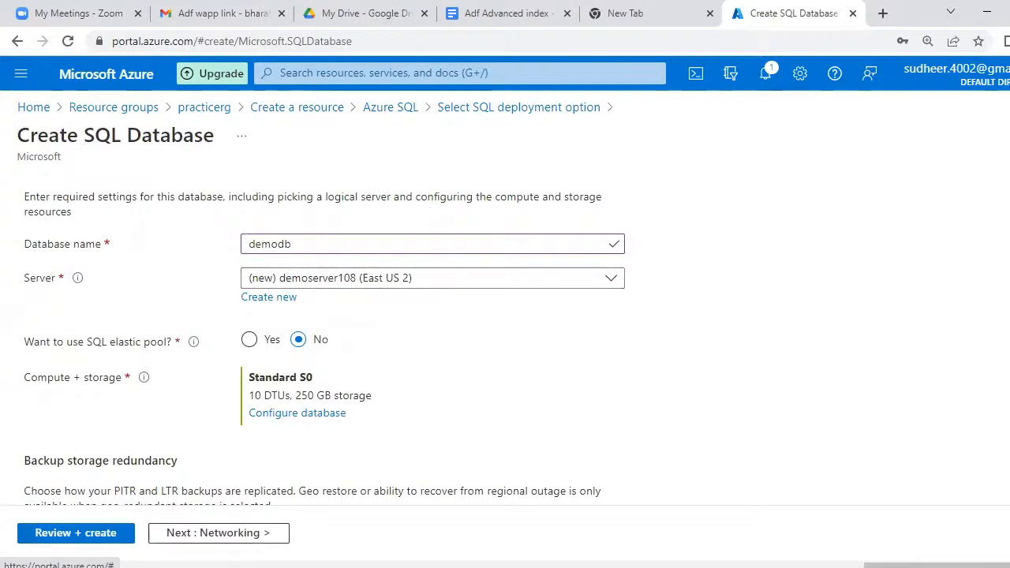
scroll(325, 344, "down", 2)
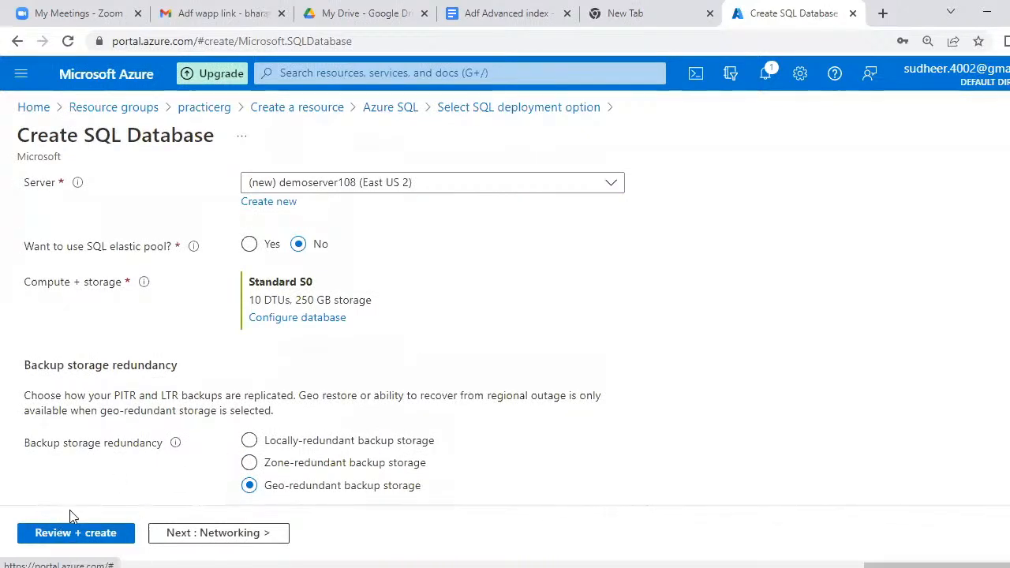
- Review and create the demodb database with its new server, saving the admin login in the browser
left_click(75, 534)
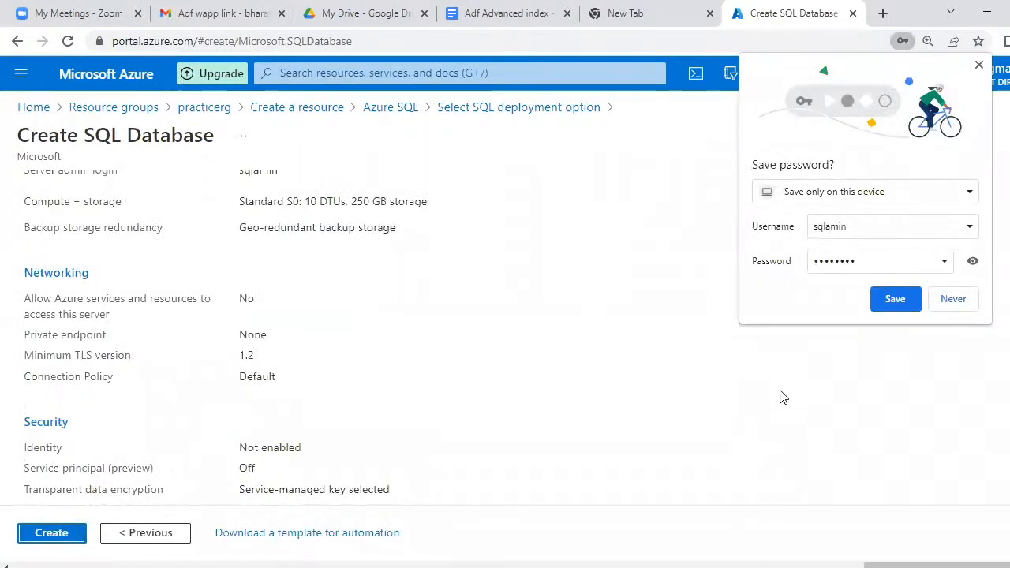
left_click(911, 302)
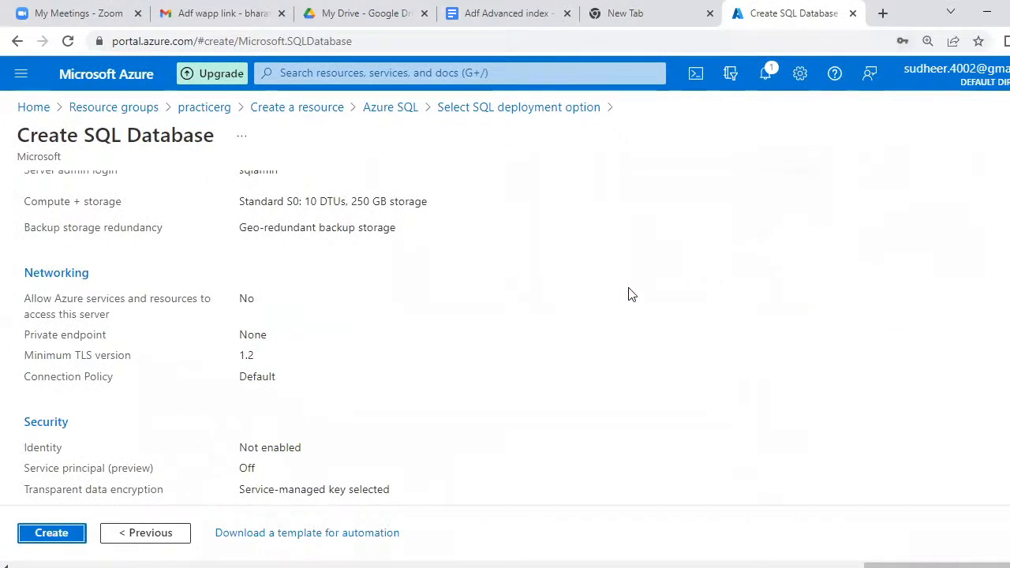
left_click(49, 535)
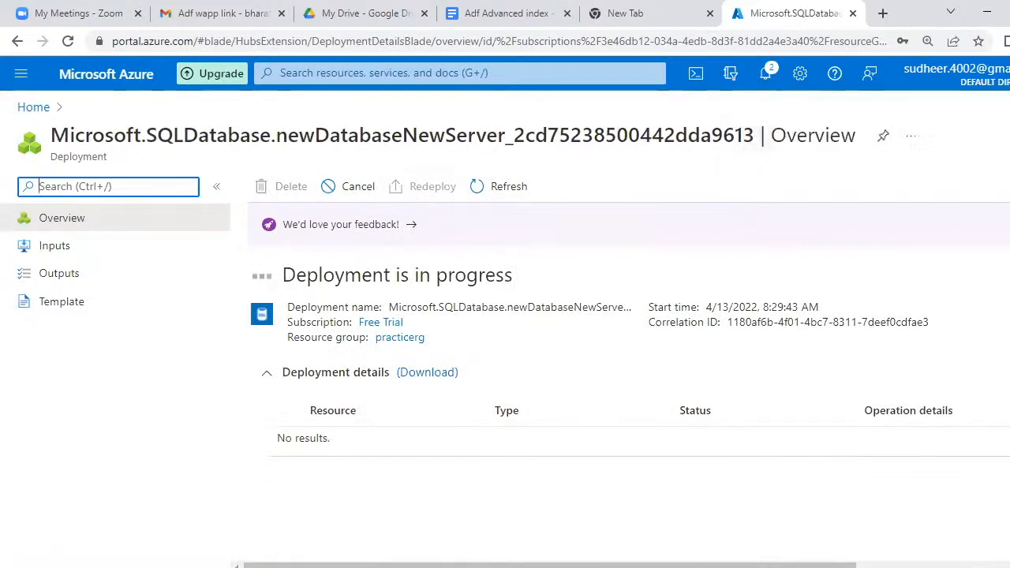
- Add the admin username line and a masked pwd line to the Notepad connection notes
left_click(509, 565)
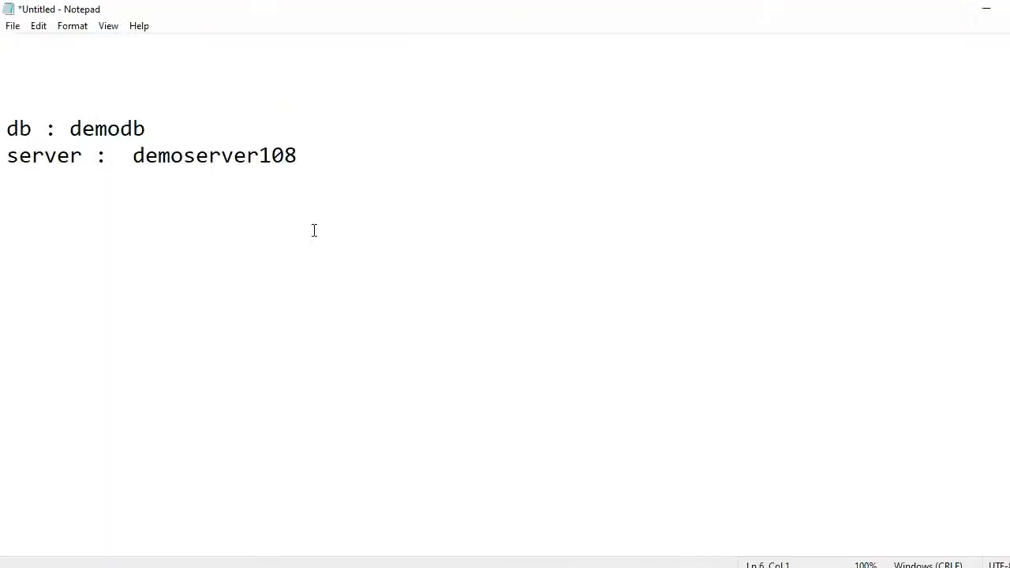
key("Return")
type("username : sql")
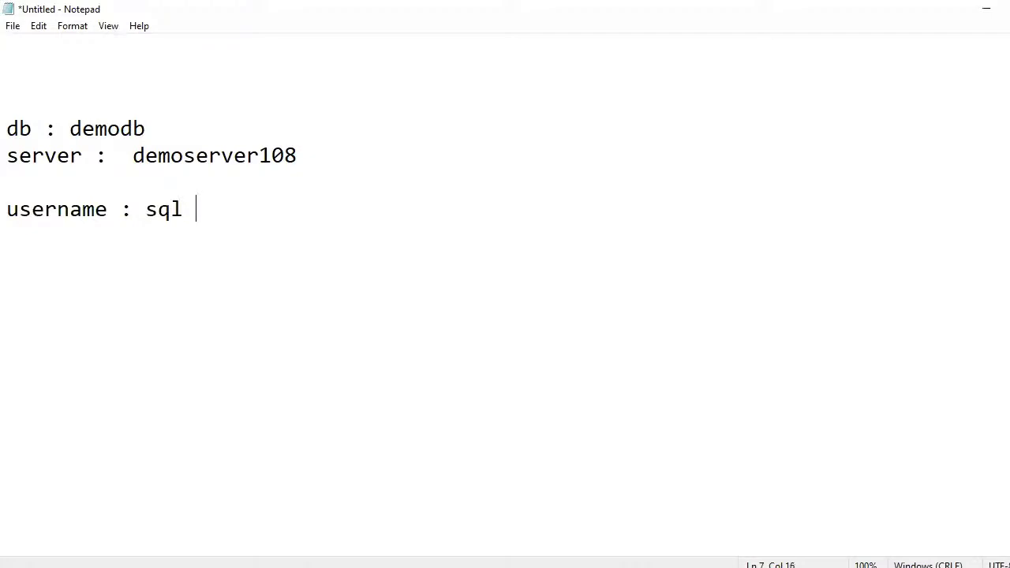
type("admin")
key("Return")
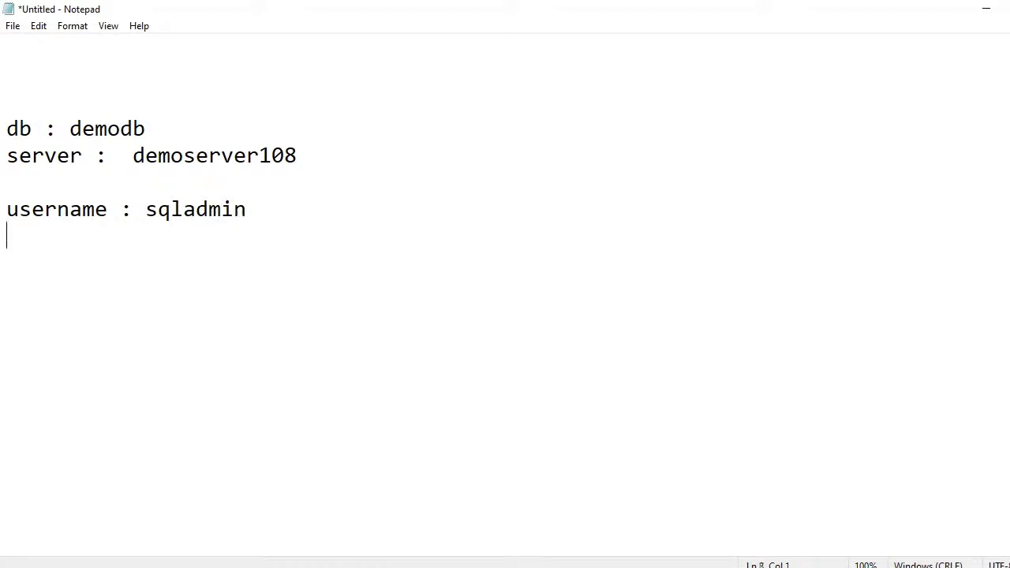
type("pwd : *******")
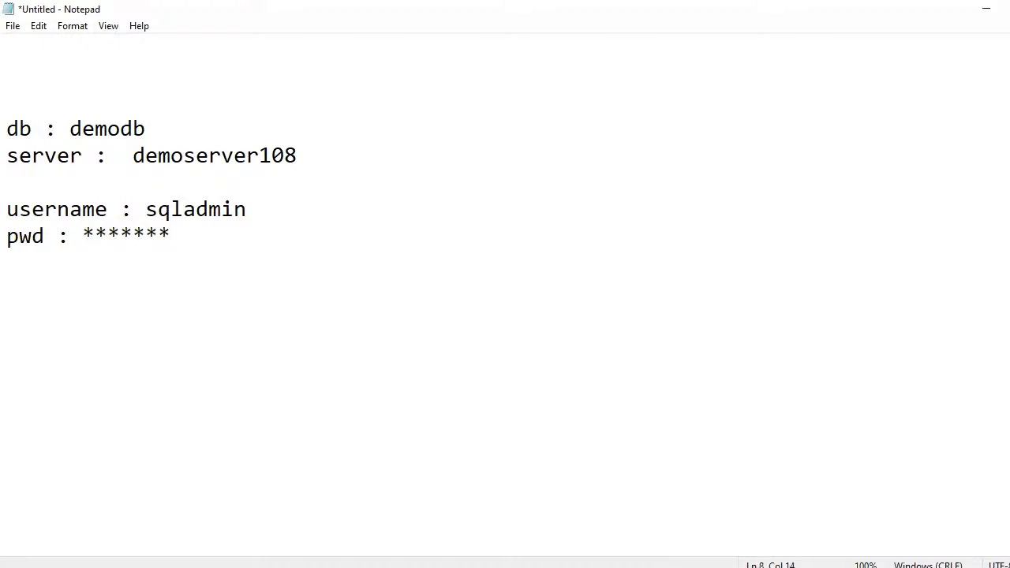
- Frame the connection notes with dashed separator lines below and above
key("Return")
type("---------------------")
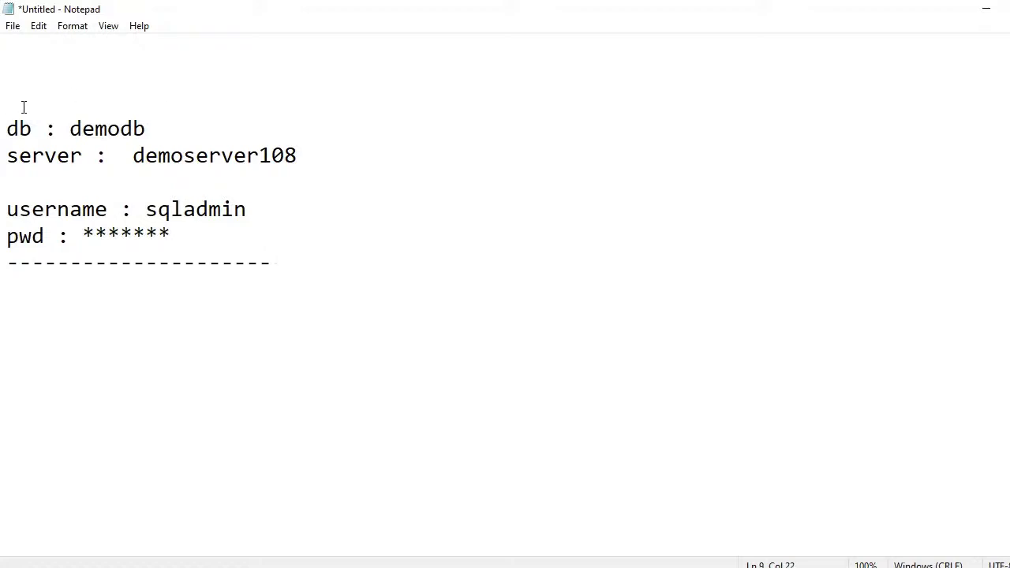
left_click(24, 106)
type("--------------------------")
left_click(636, 567)
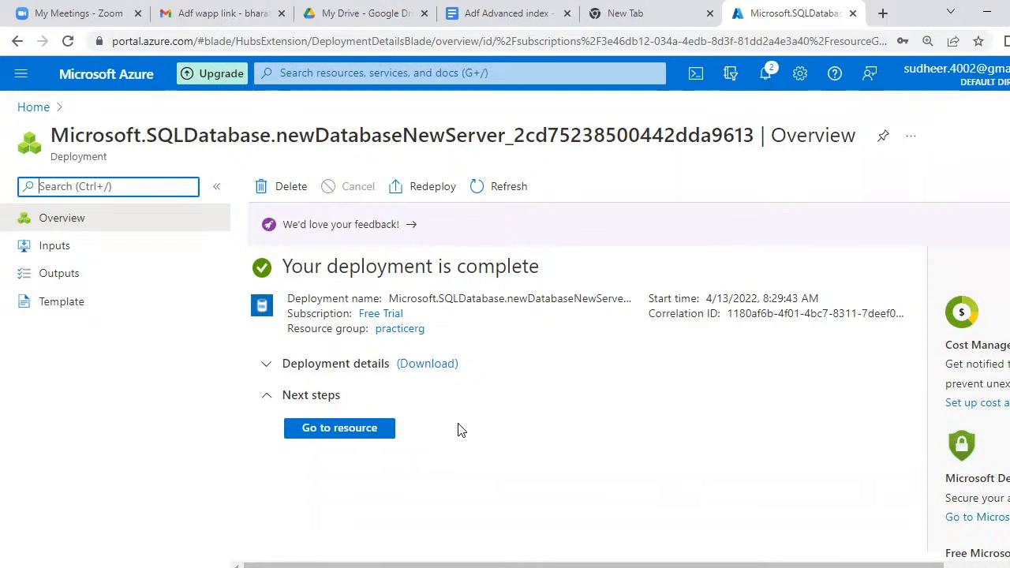
- Open the practicerg resource group from Home and scroll to its Resources list
left_click(36, 108)
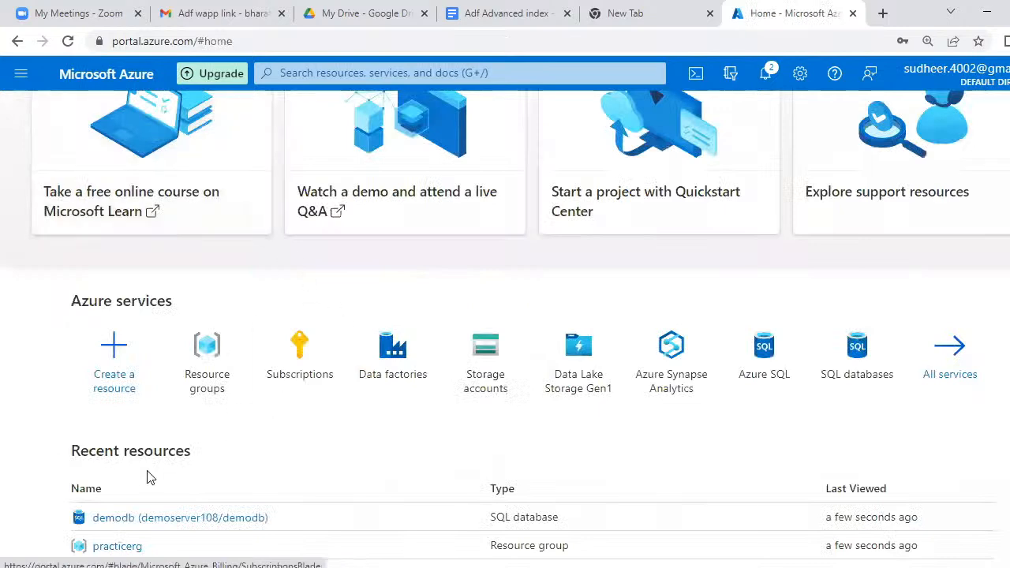
left_click(120, 554)
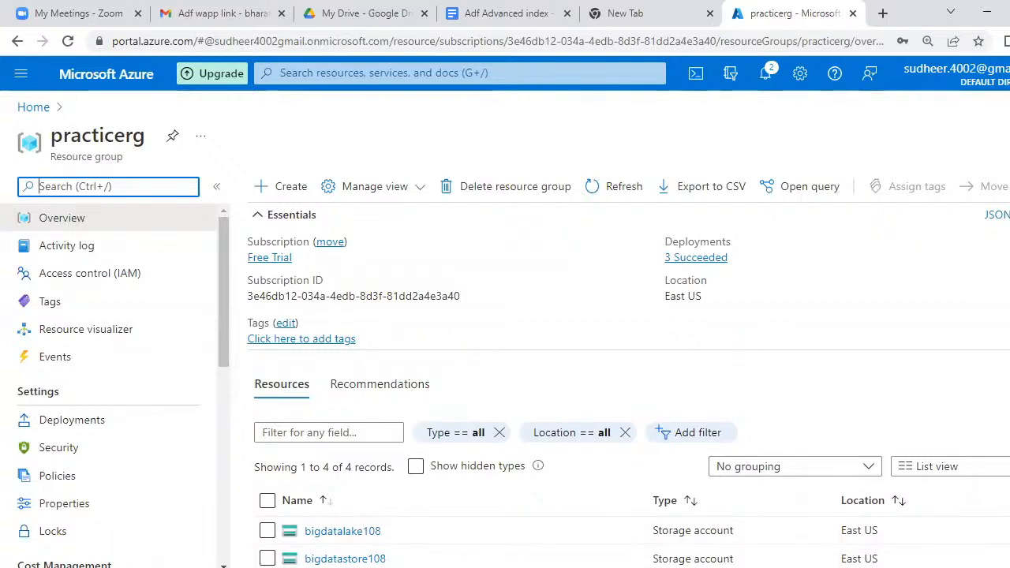
scroll(534, 438, "down", 2)
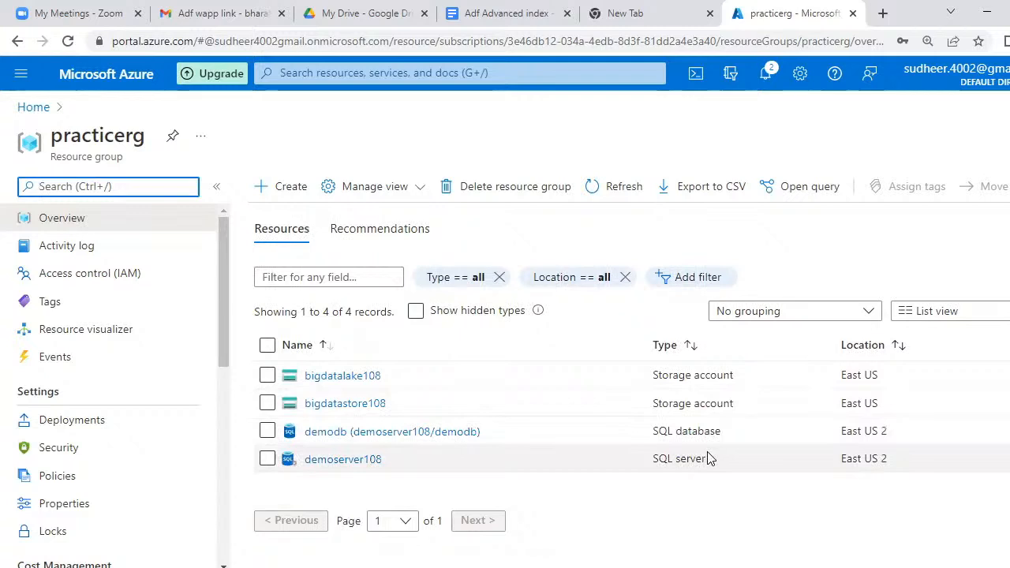
- Open demodb from practicerg and launch its Query editor (preview)
left_click(341, 439)
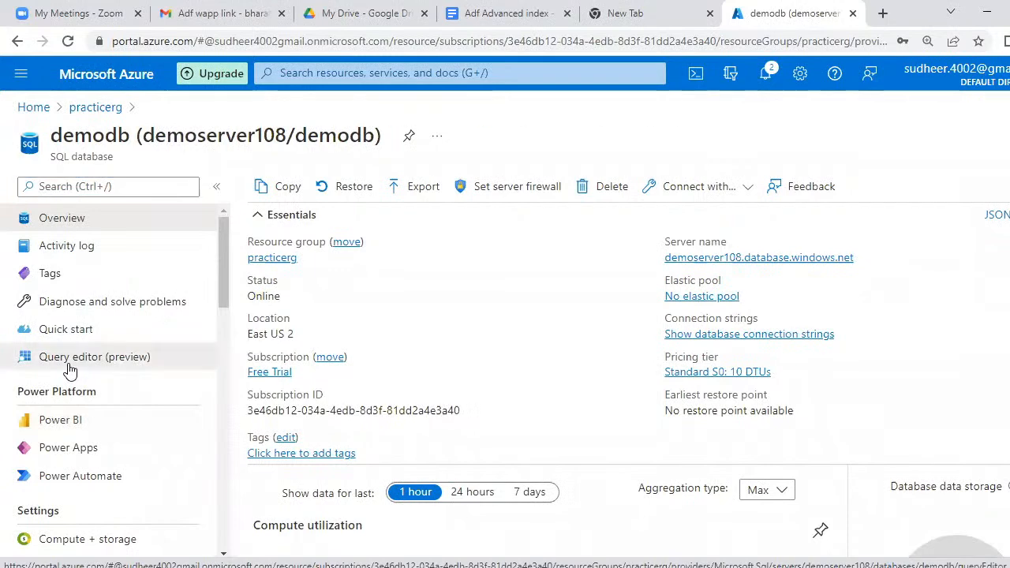
left_click(69, 370)
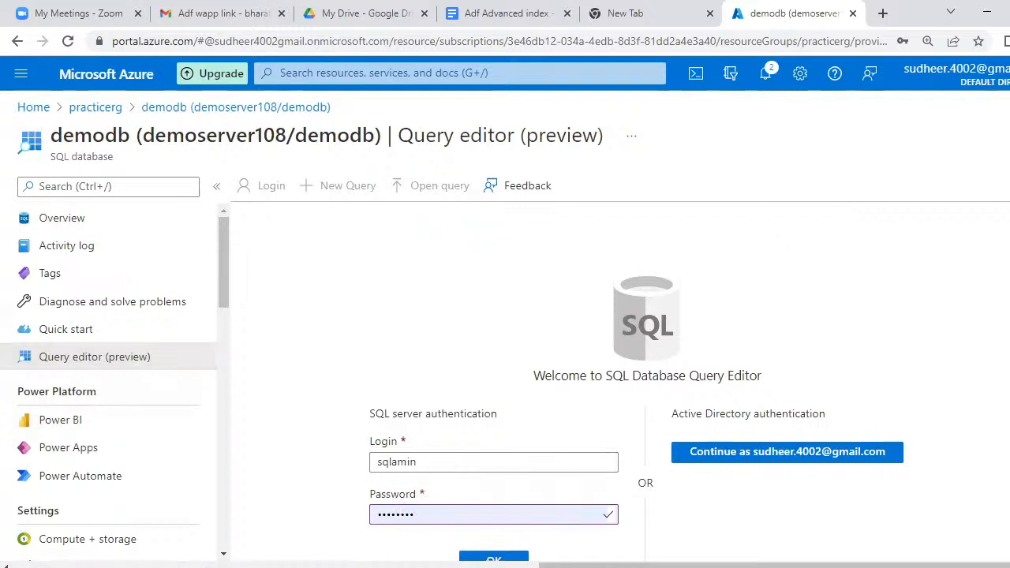
- Attempt the query editor sign-in using the login details saved in the notes
scroll(621, 367, "down", 1)
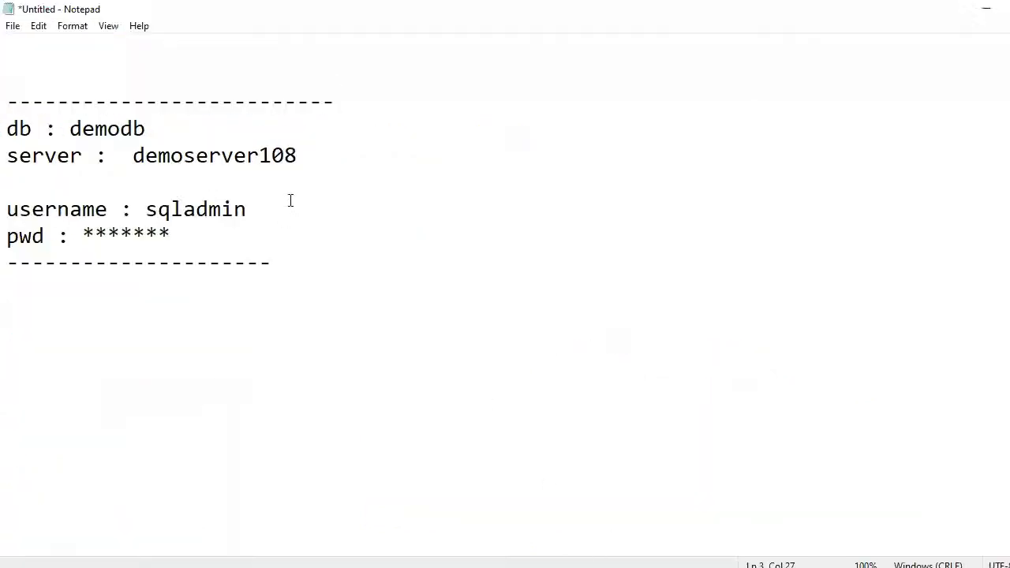
left_click(206, 245)
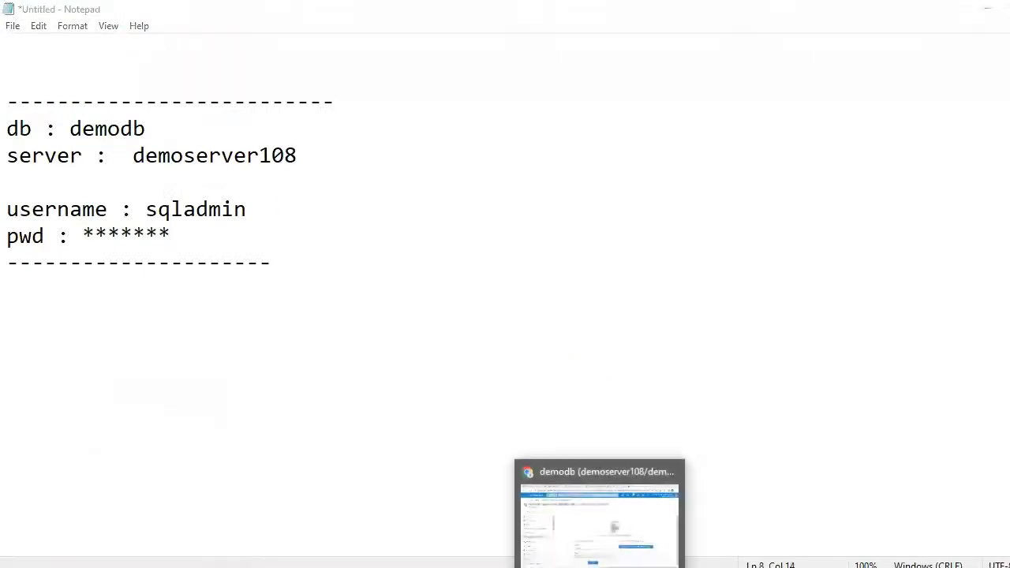
left_click(599, 521)
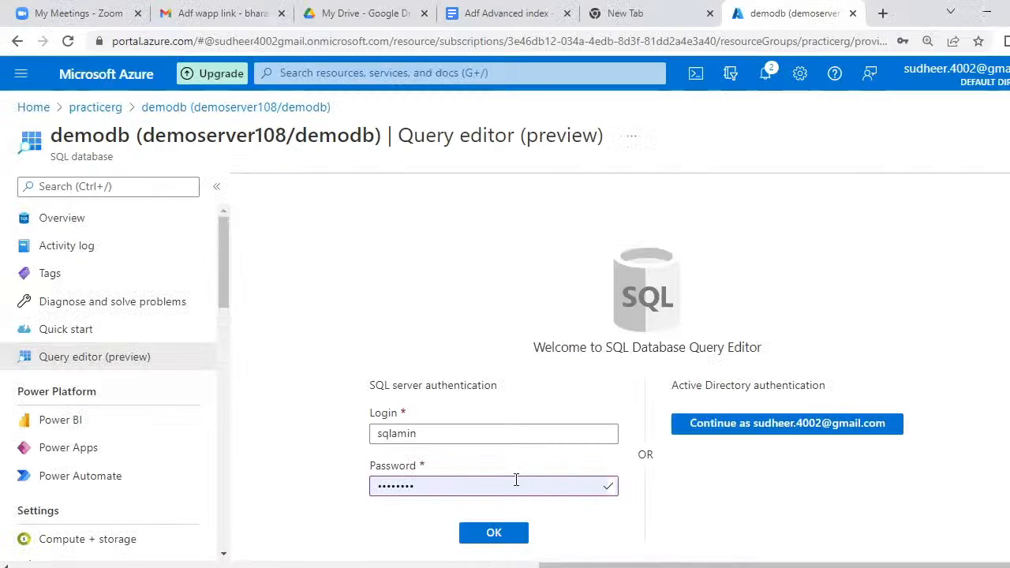
left_click(505, 536)
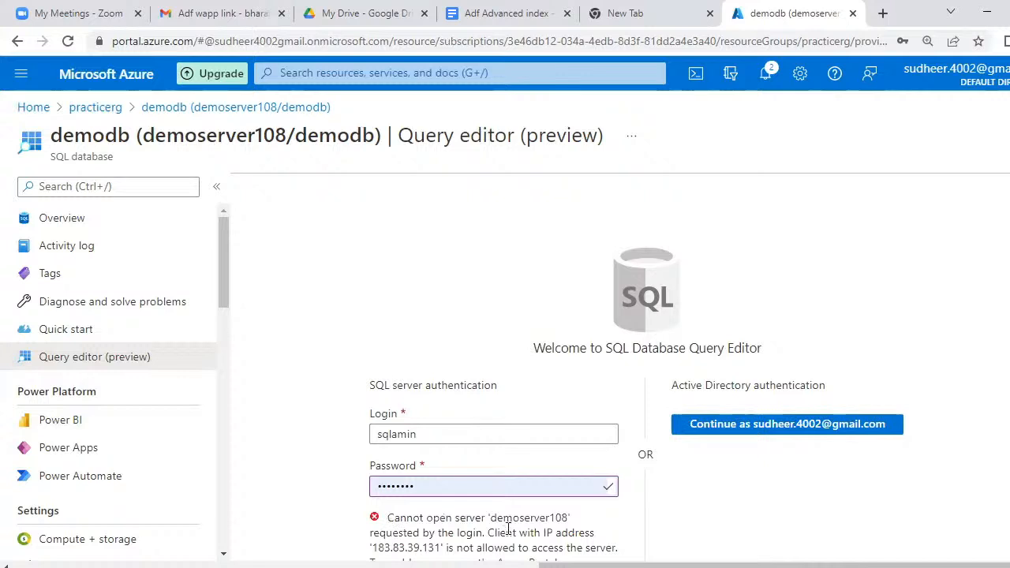
scroll(379, 354, "down", 2)
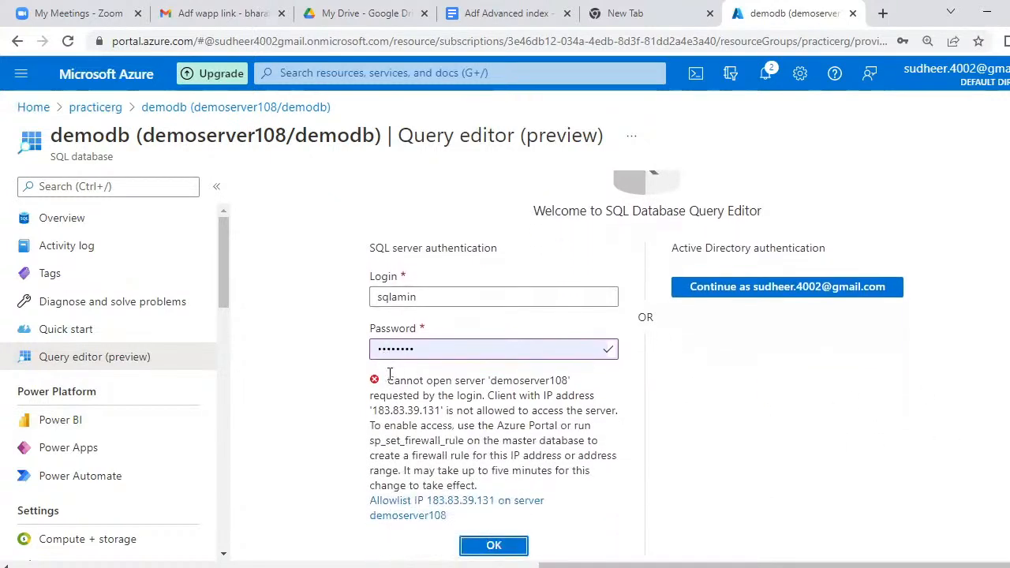
left_click_drag(384, 380, 489, 488)
key("ctrl+c")
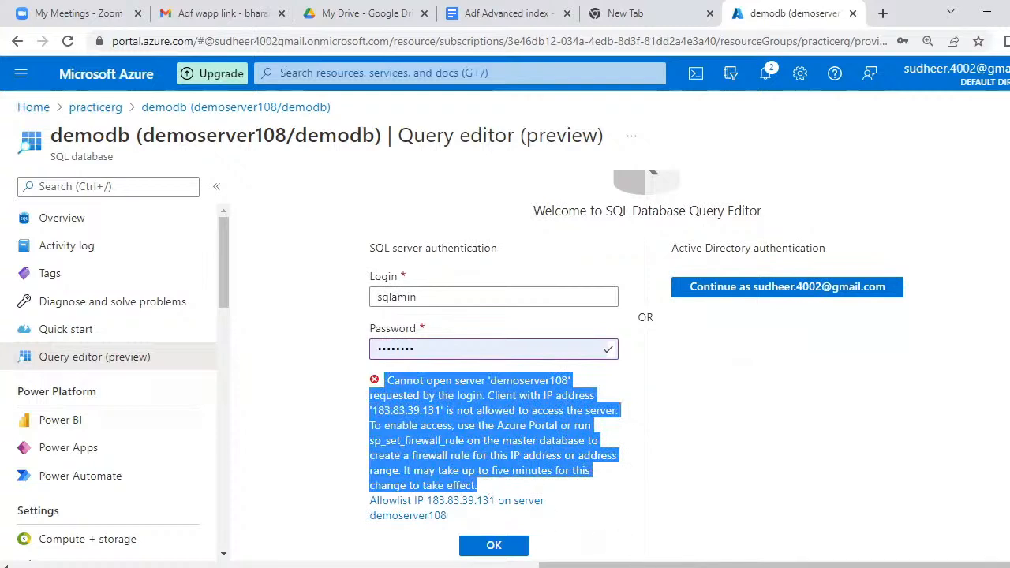
key("alt+Tab")
- Add an Error: heading below the dashed divider and paste the firewall message under it
left_click(358, 270)
key("Return")
type("E")
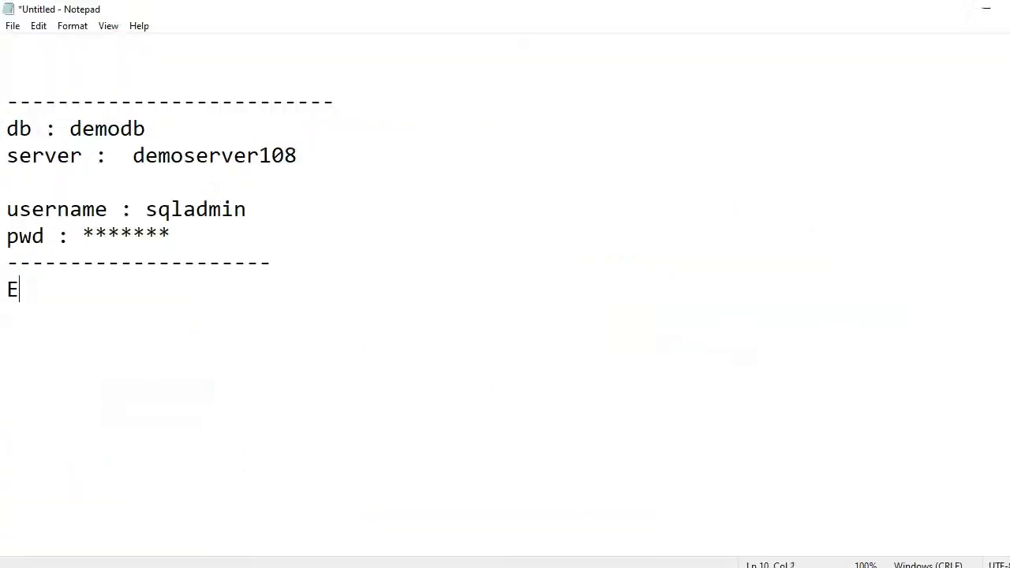
type("rror:")
key("Return")
key("ctrl+v")
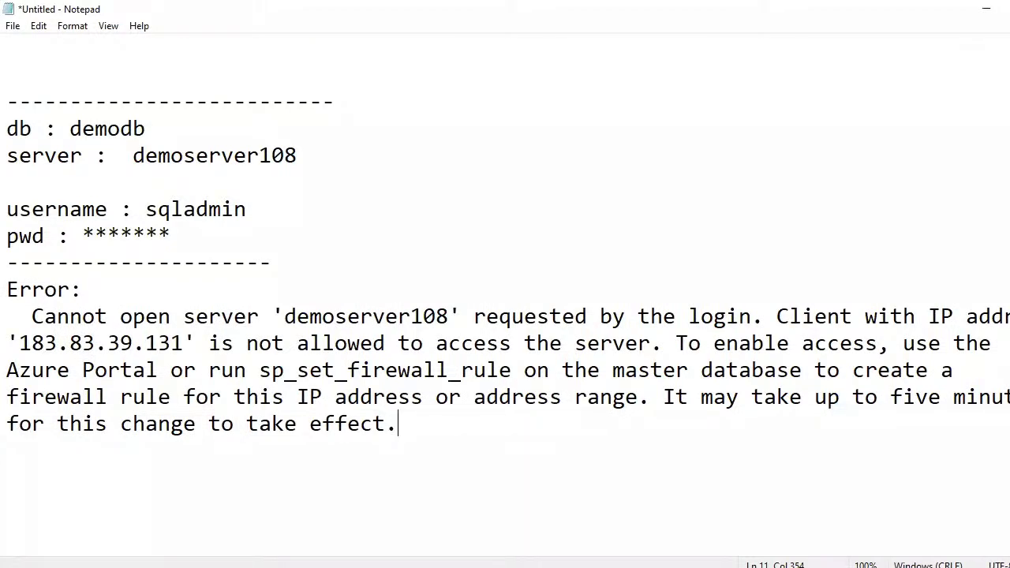
left_click_drag(775, 316, 192, 340)
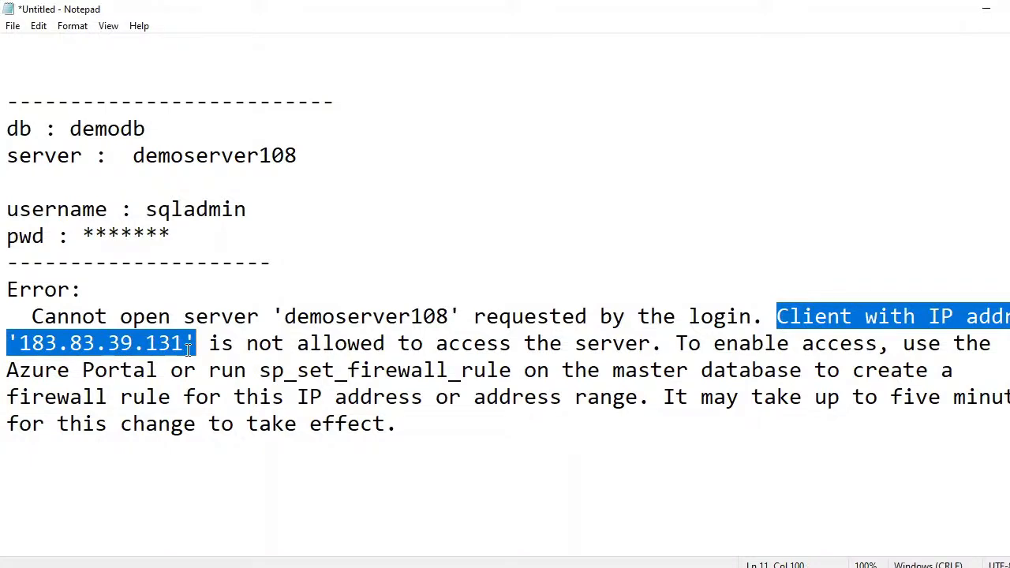
double_click(300, 343)
left_click_drag(413, 343, 655, 339)
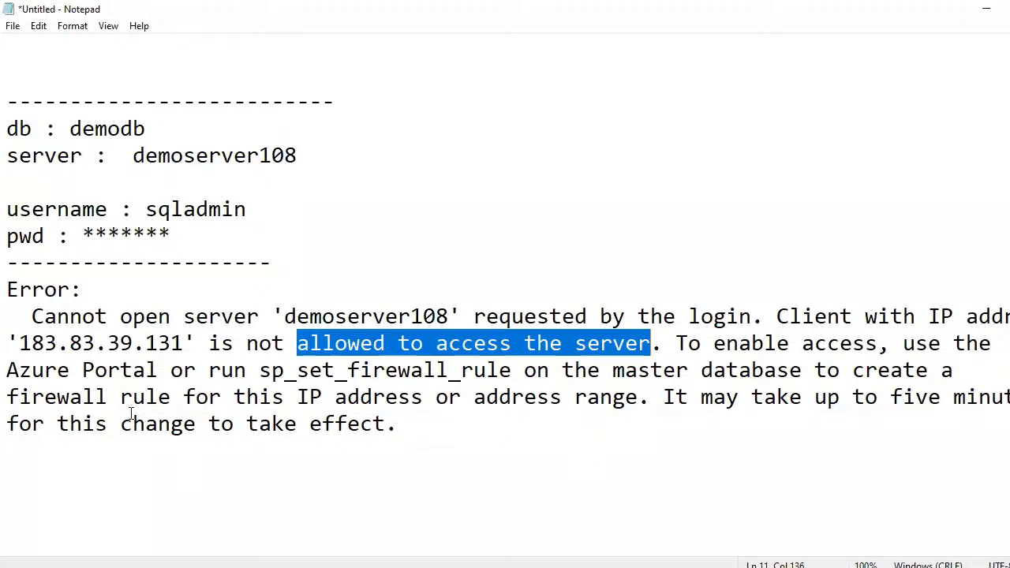
left_click_drag(21, 337, 185, 337)
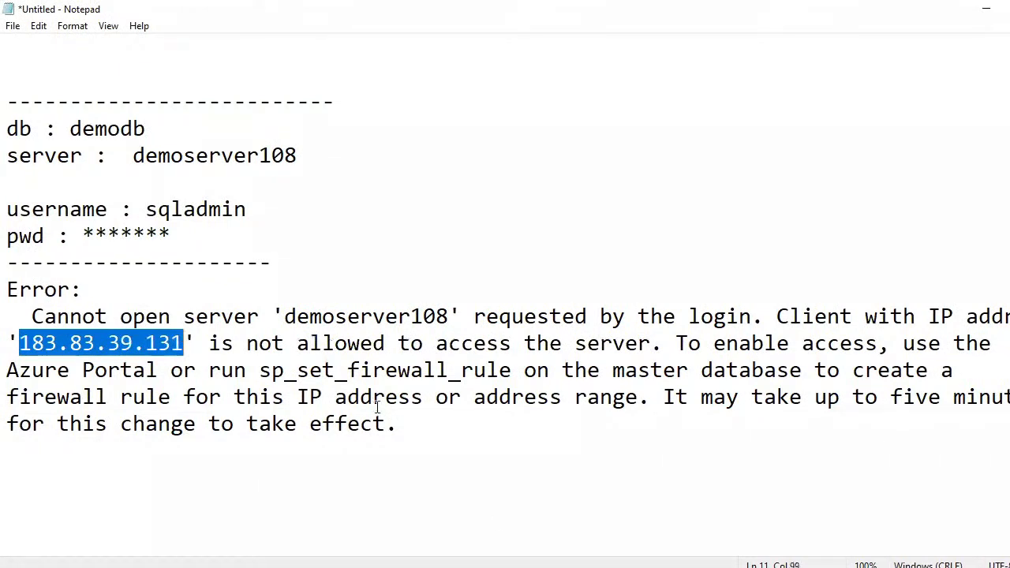
key("alt+Tab")
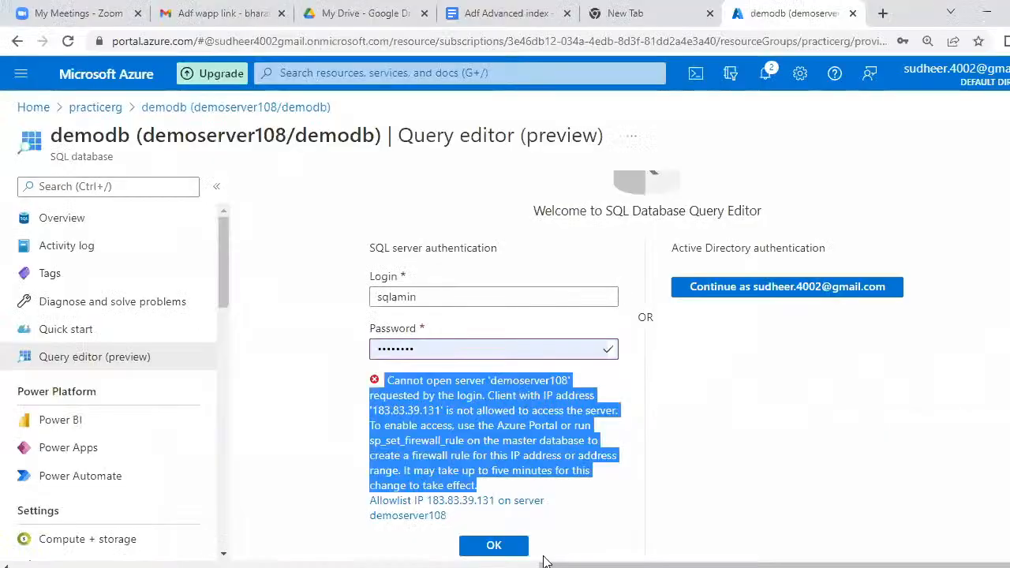
left_click(723, 434)
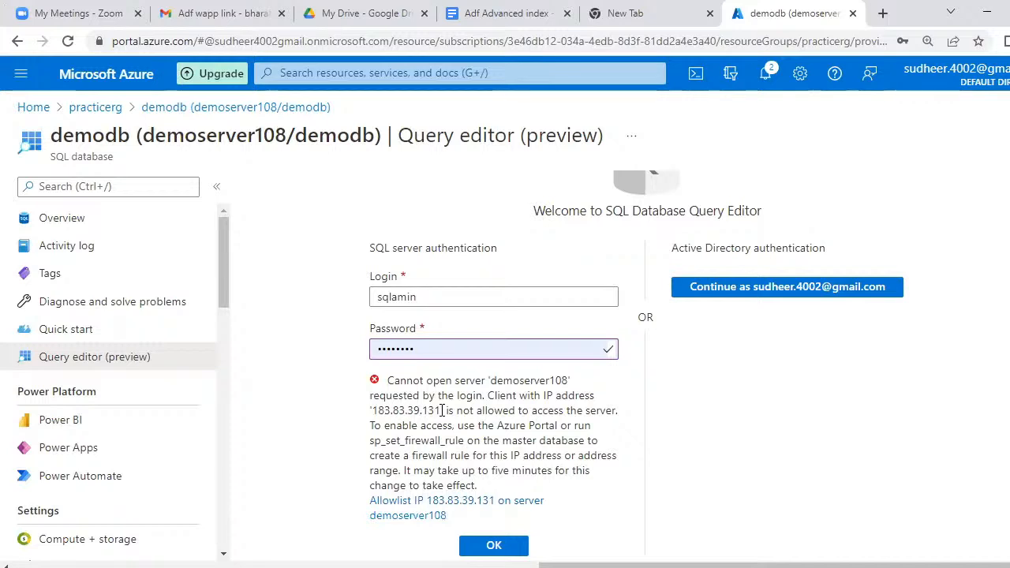
left_click(421, 513)
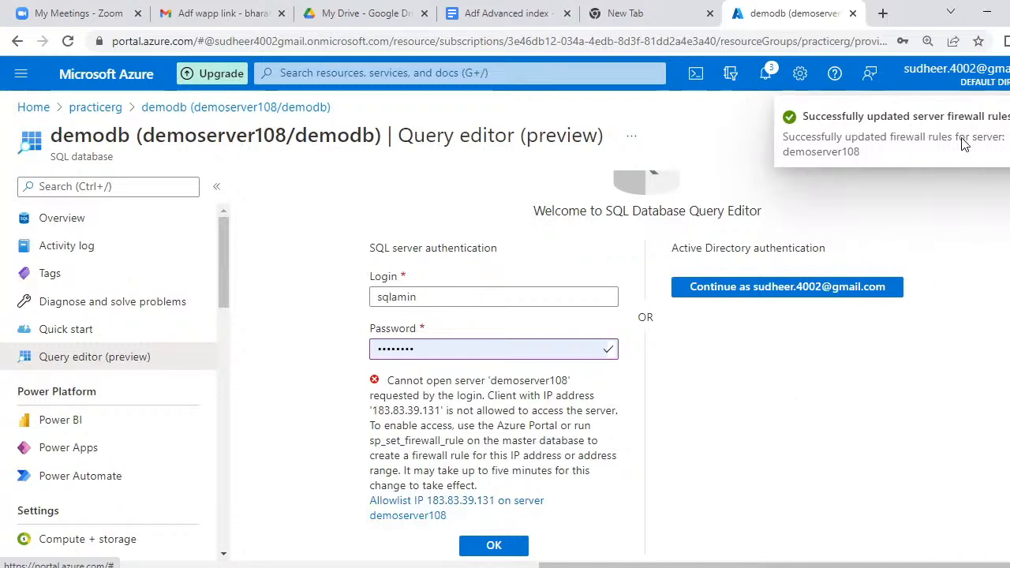
- Retry the demodb query editor sign-in now that the IP is allowlisted
left_click(491, 548)
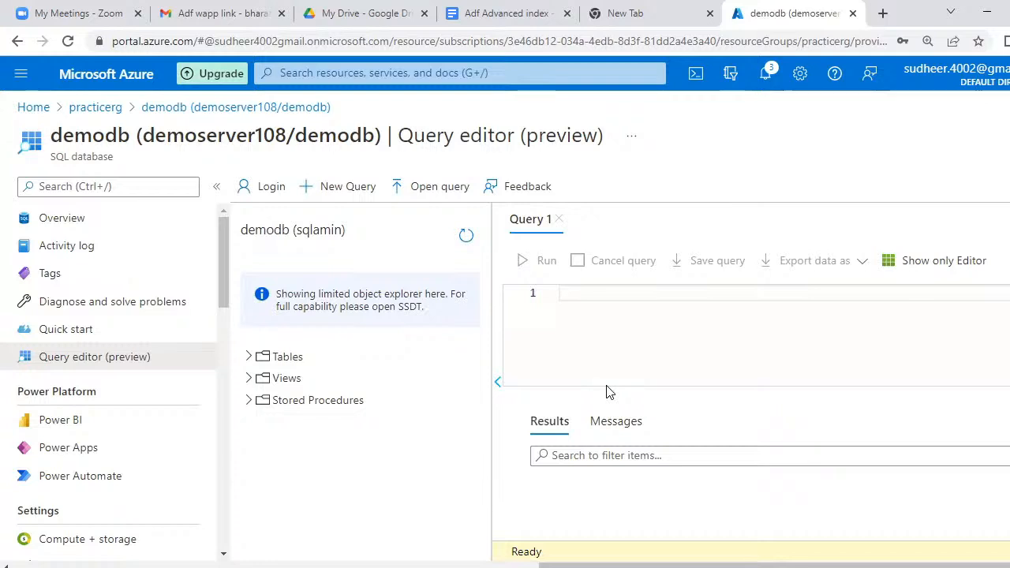
- Go to the demodb Overview page, discarding the unsaved query
left_click(65, 221)
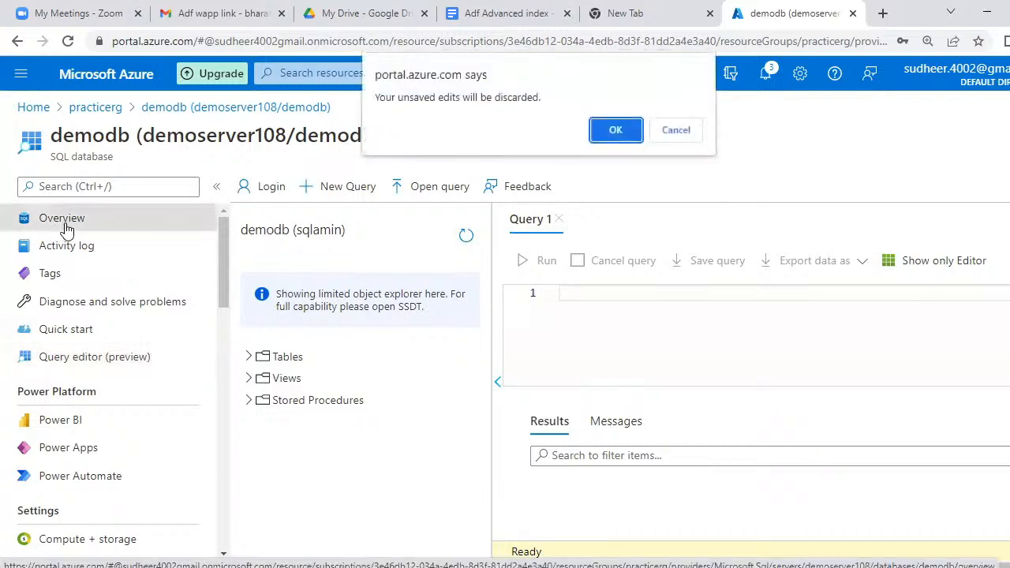
left_click(614, 130)
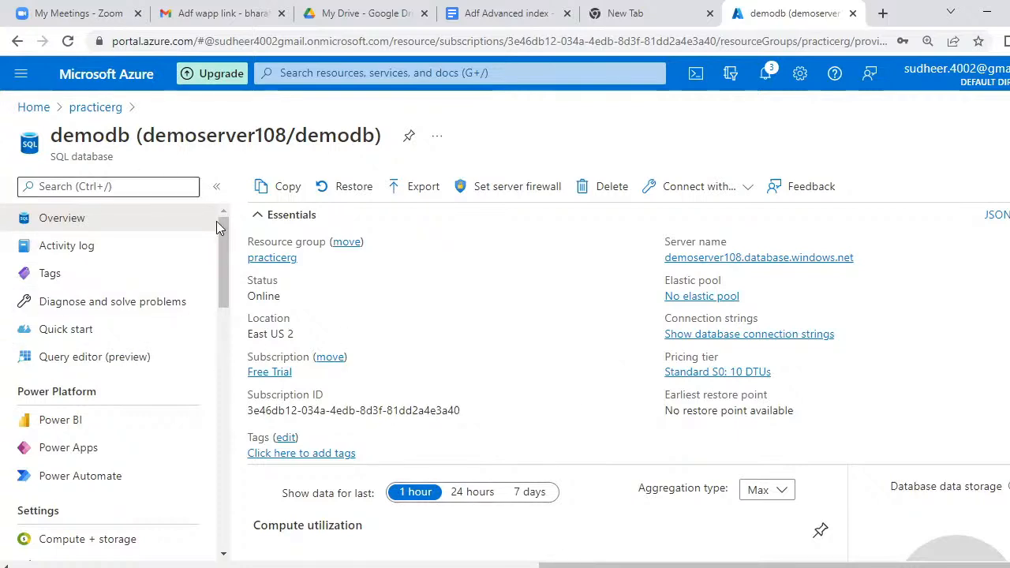
mouse_move(314, 272)
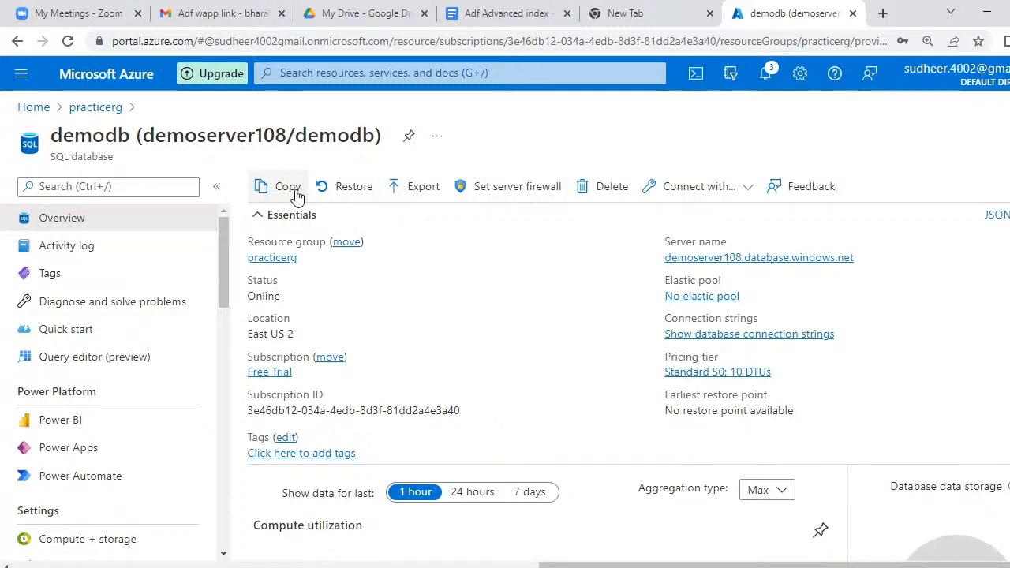
- Open demoserver108's firewall settings and compare the query-editor rule IP with the notes
left_click(500, 191)
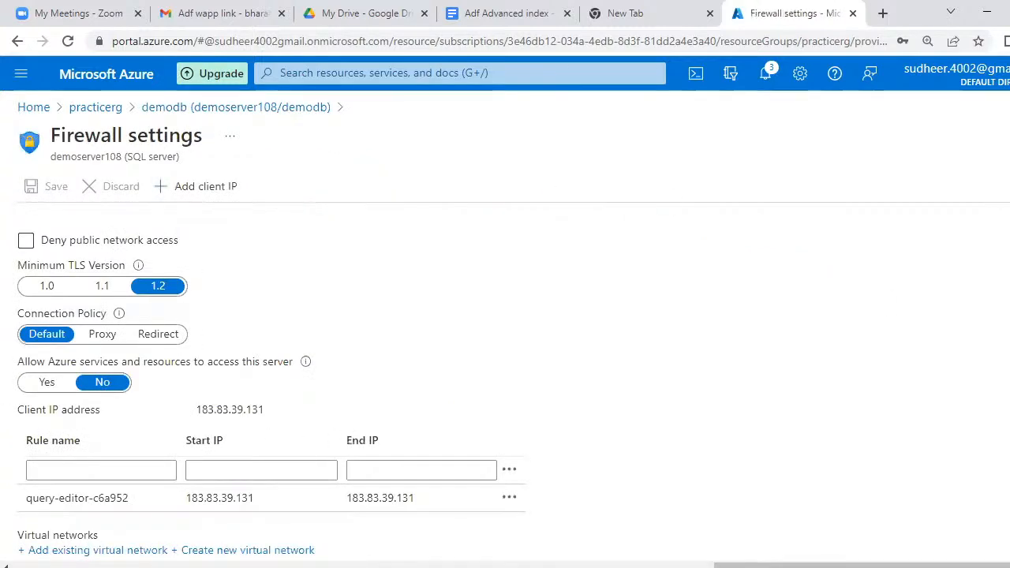
scroll(830, 539, "down", 2)
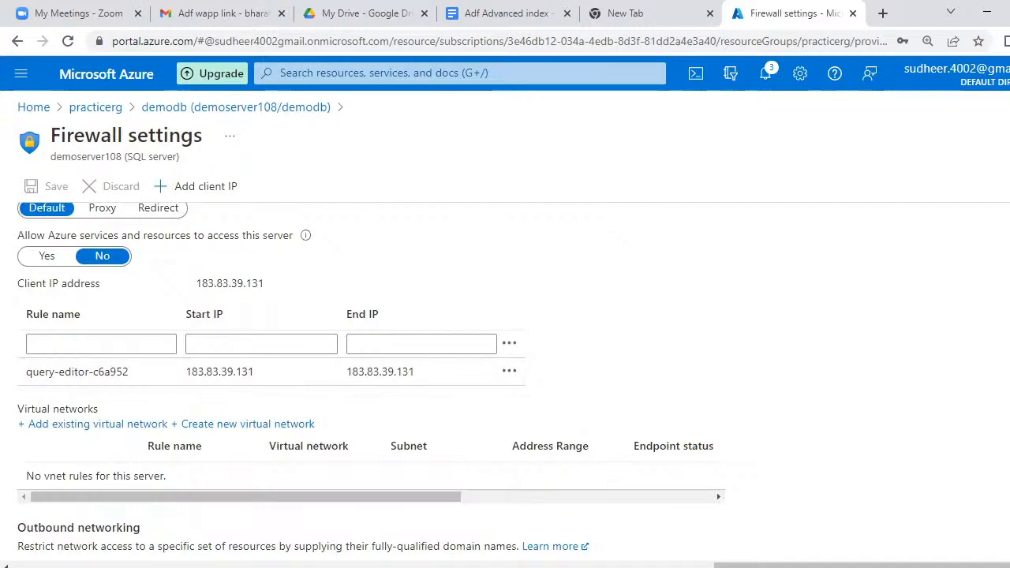
left_click(677, 566)
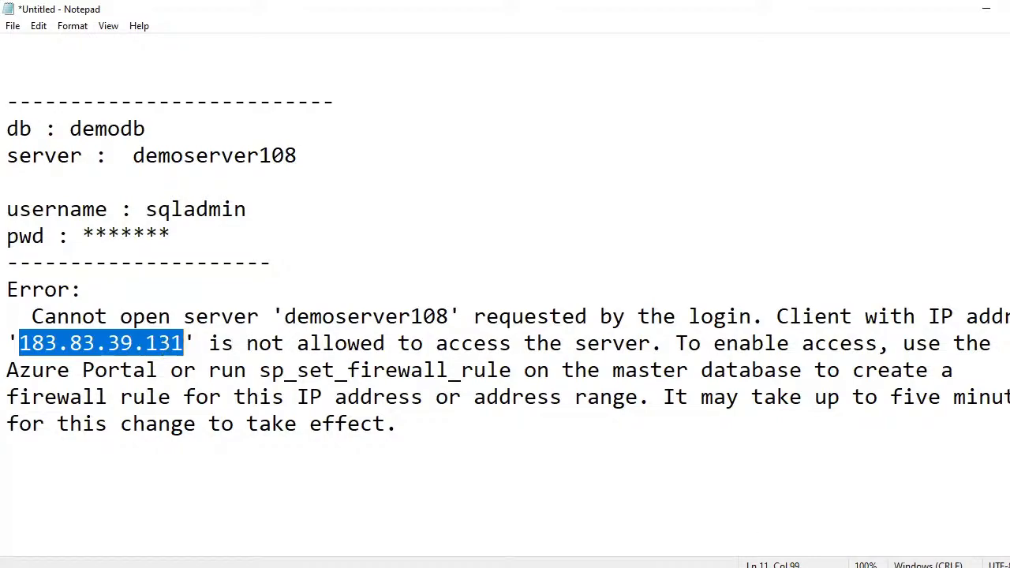
key("alt+Tab")
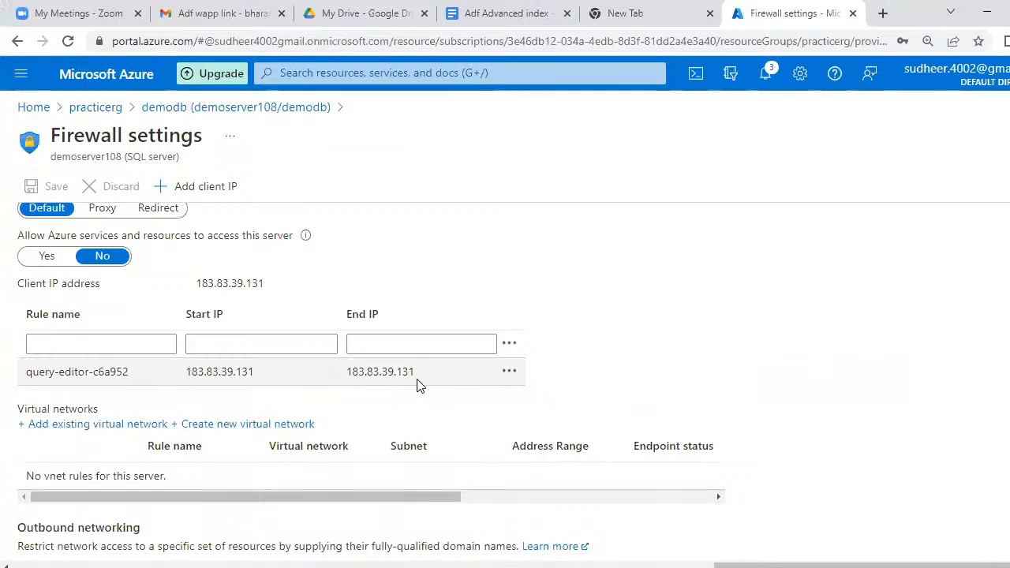
- Review demoserver108's firewall rules, keeping Azure services access off and the single query-editor rule
left_click(224, 344)
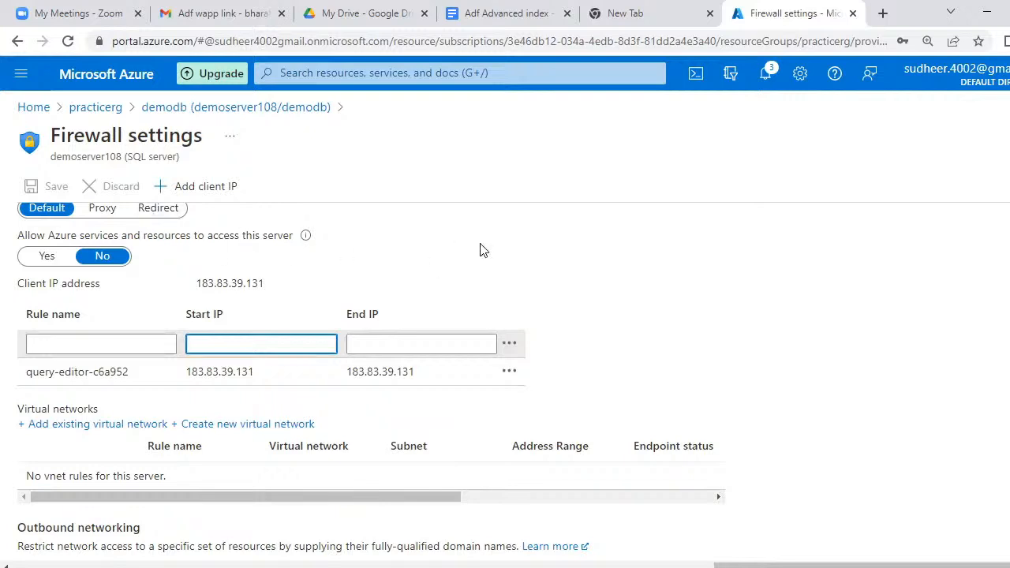
scroll(371, 382, "up", 3)
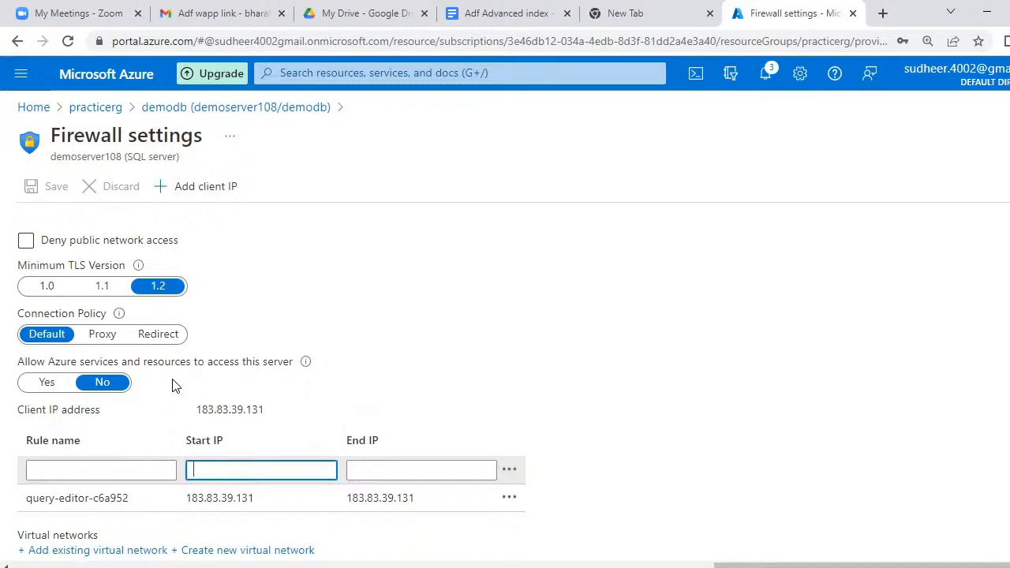
- In Notepad, list azure sql, adf and az syn on new lines below the firewall Error: entry
key("alt+Tab")
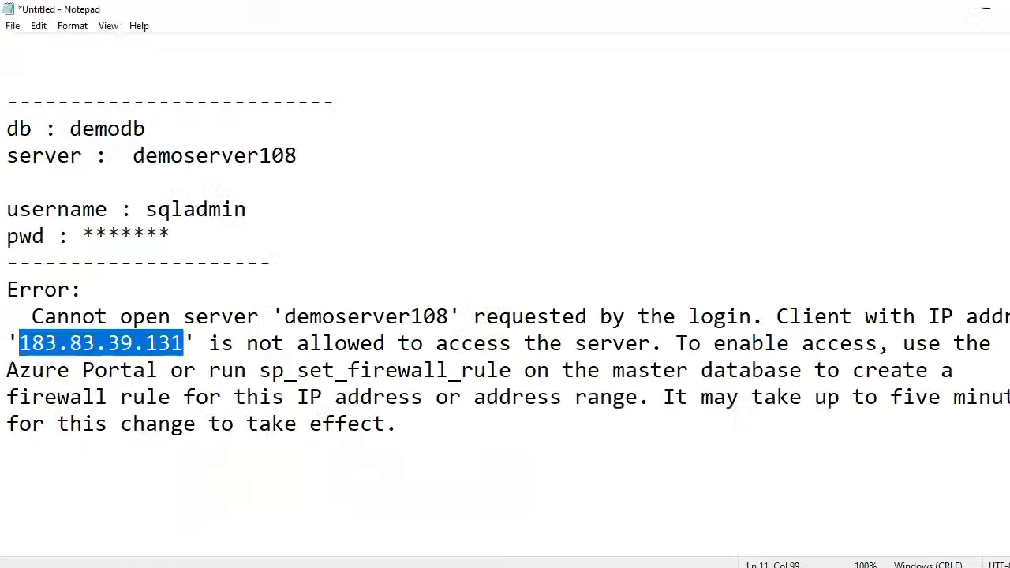
left_click(408, 424)
key("Return")
key("Return")
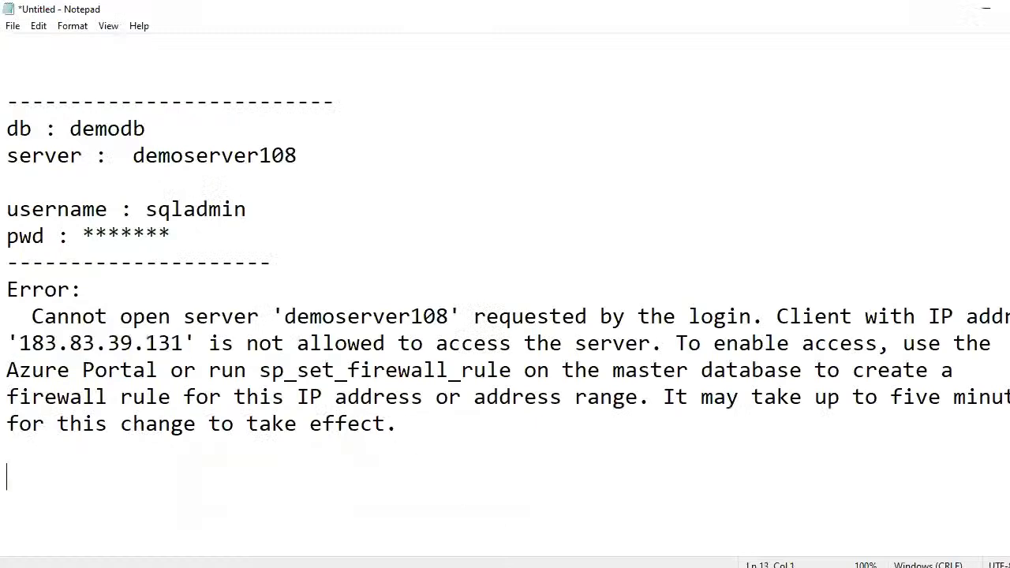
type("azure sql")
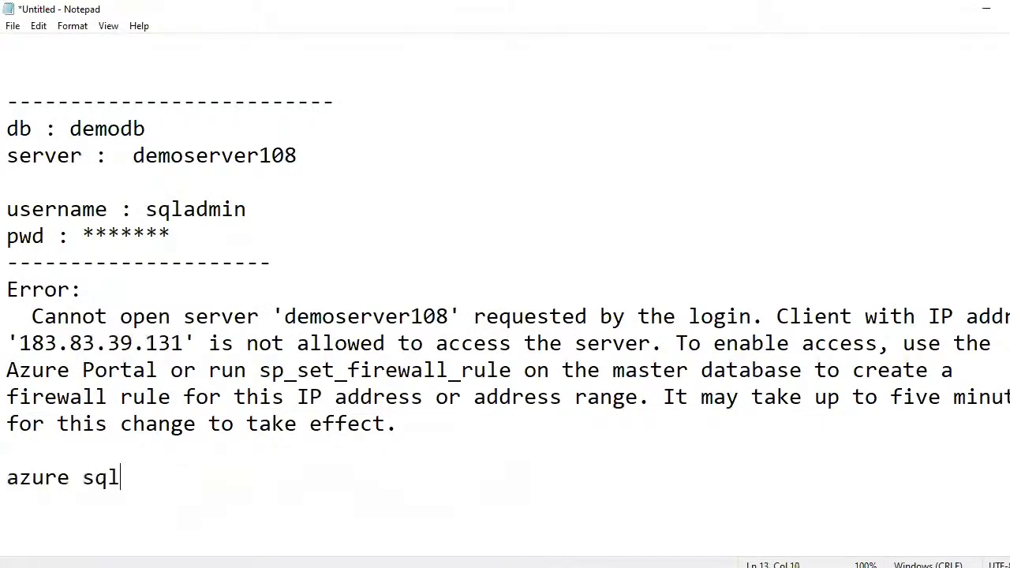
key("Return")
type("adf")
key("Return")
type("az syn")
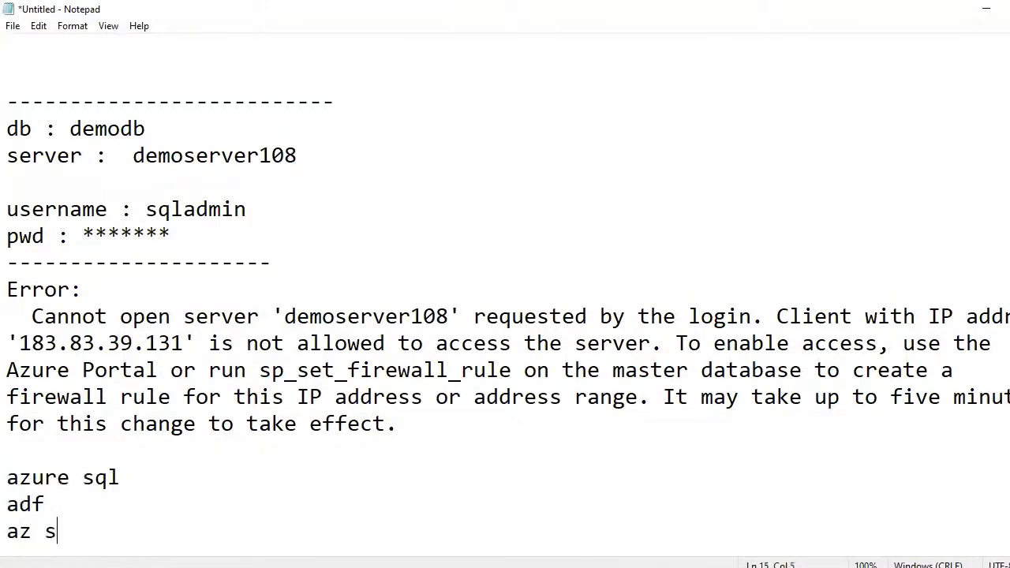
key("Return")
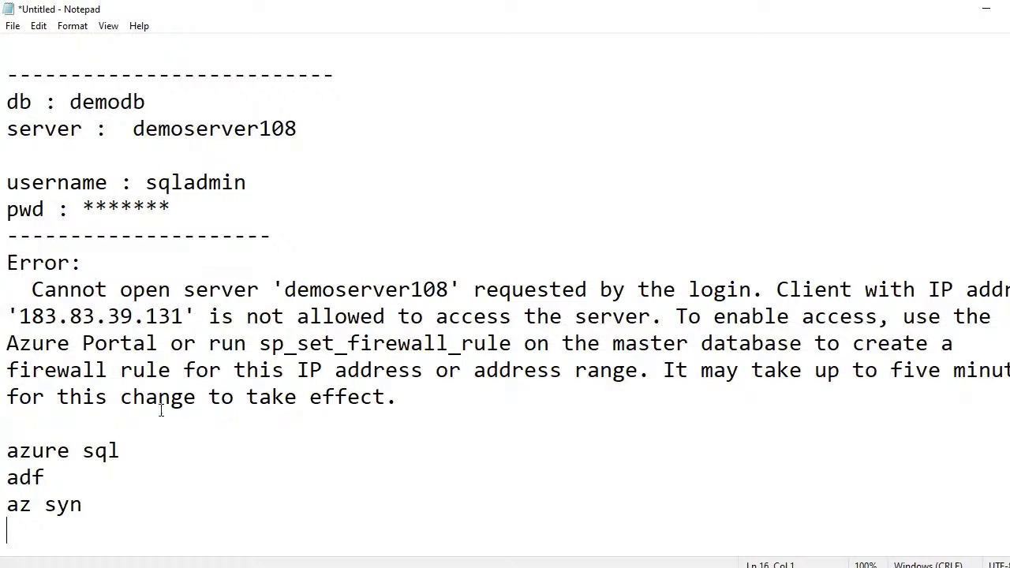
left_click_drag(49, 449, 158, 441)
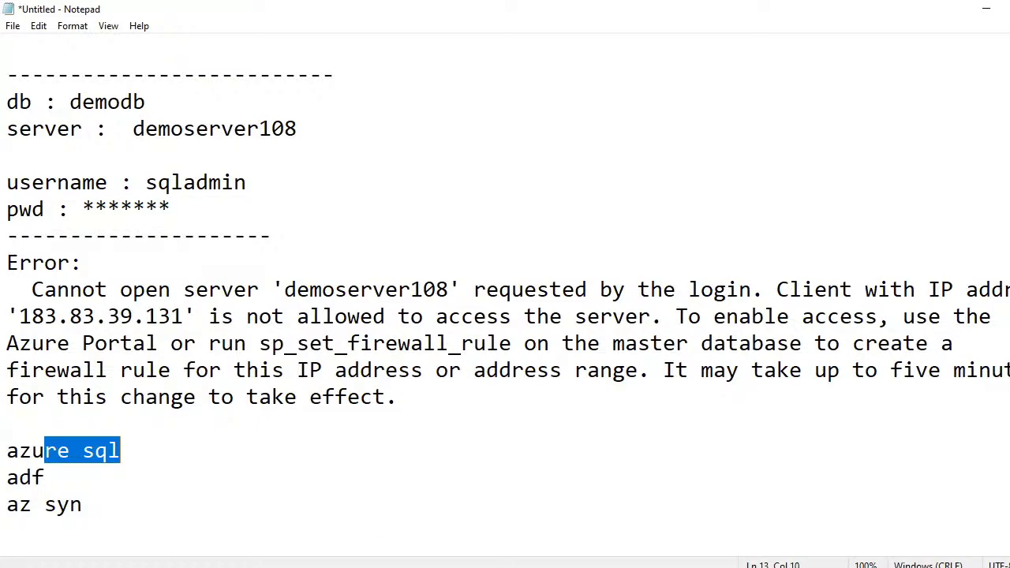
key("alt+Tab")
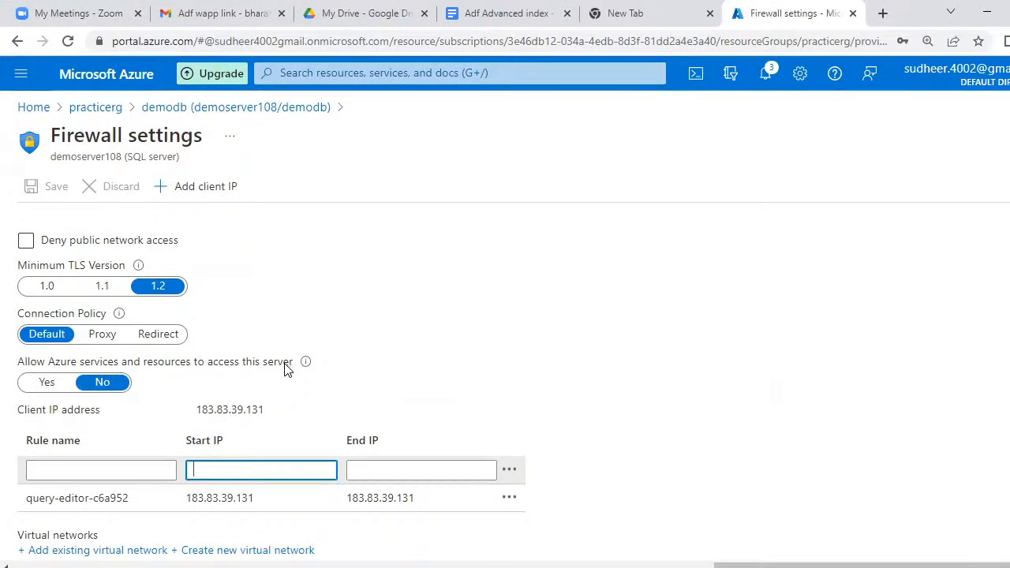
- Allow Azure services and resources to access demoserver108, save the firewall, and return to demodb
left_click(47, 386)
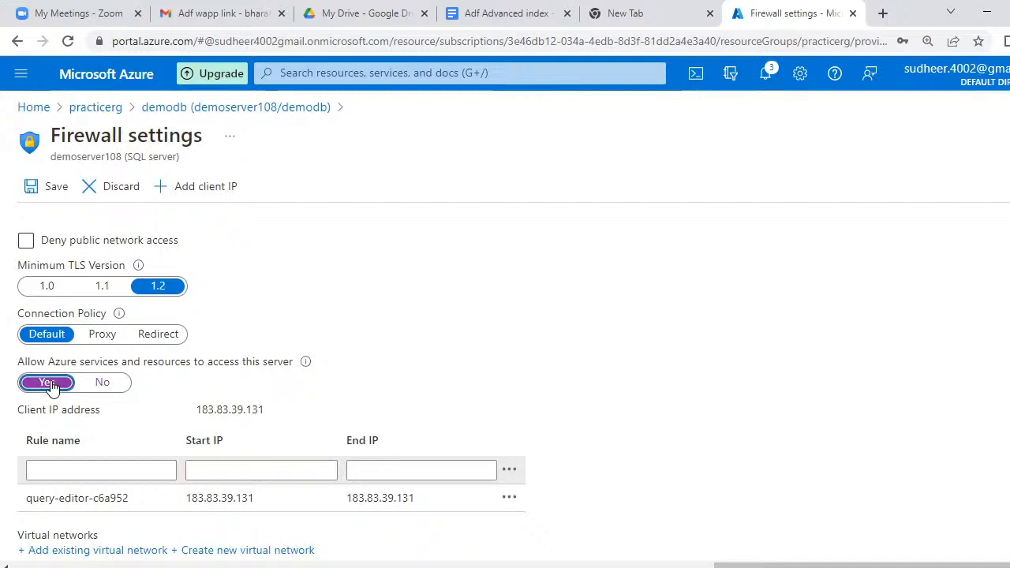
left_click(50, 193)
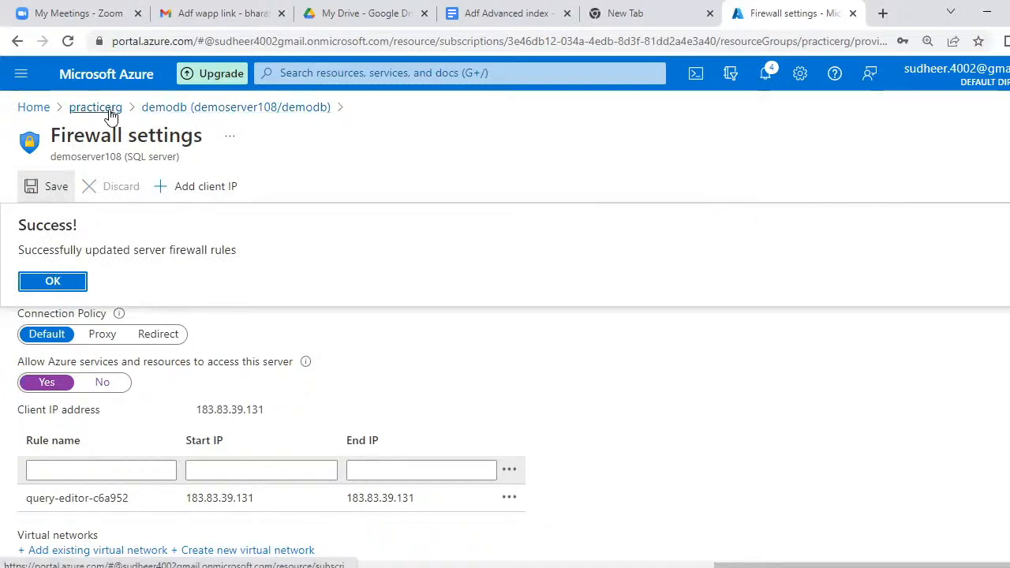
left_click(191, 117)
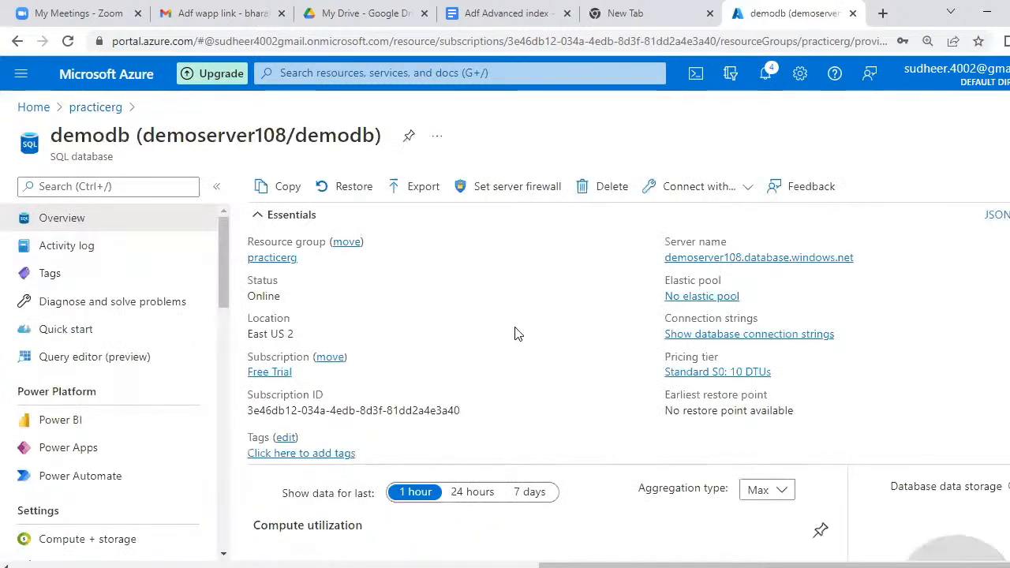
- Log in to demodb's Query editor (preview) with SQL authentication and confirm Tables is empty
left_click(79, 361)
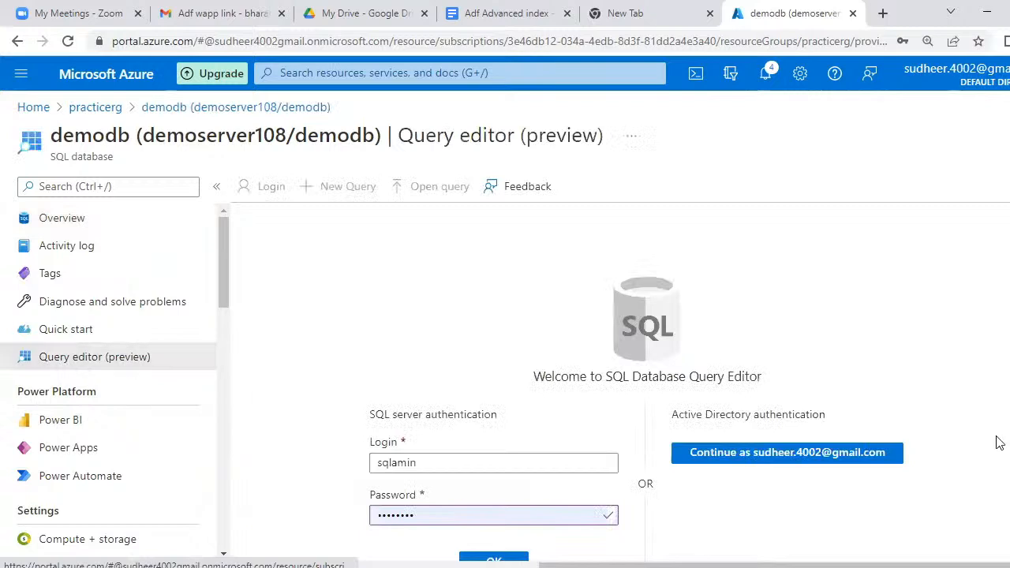
scroll(913, 507, "down", 1)
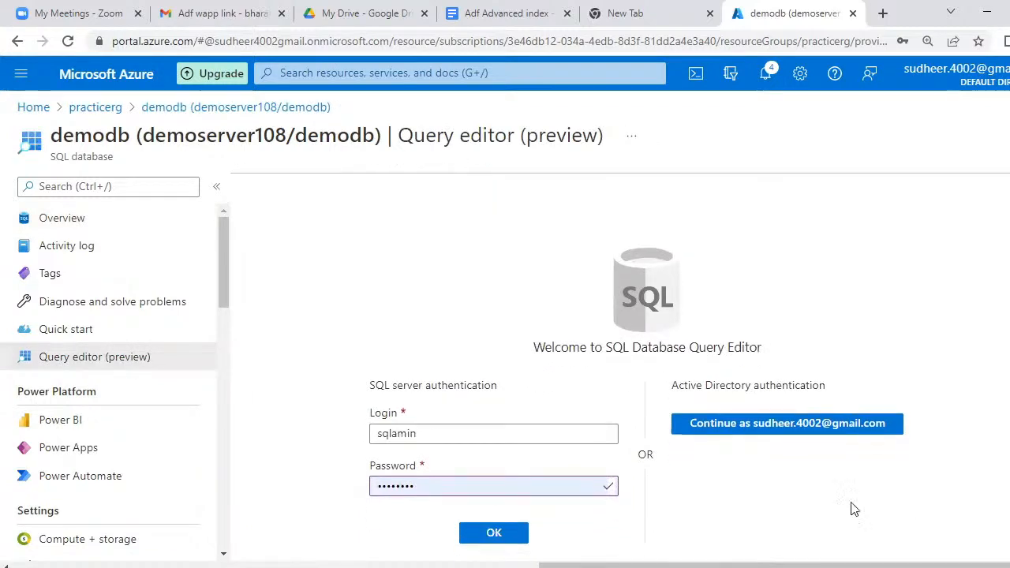
left_click(503, 539)
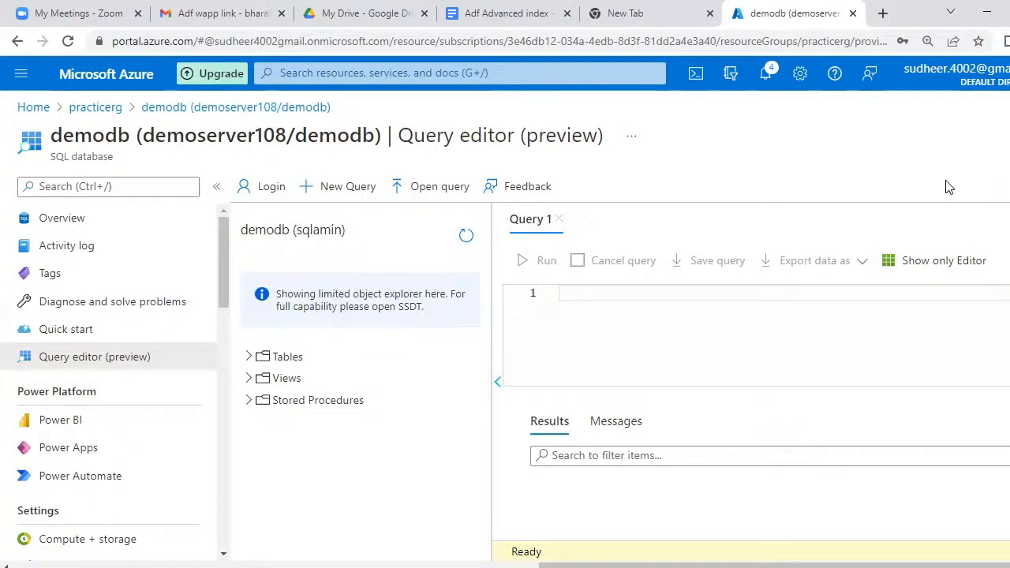
left_click(792, 300)
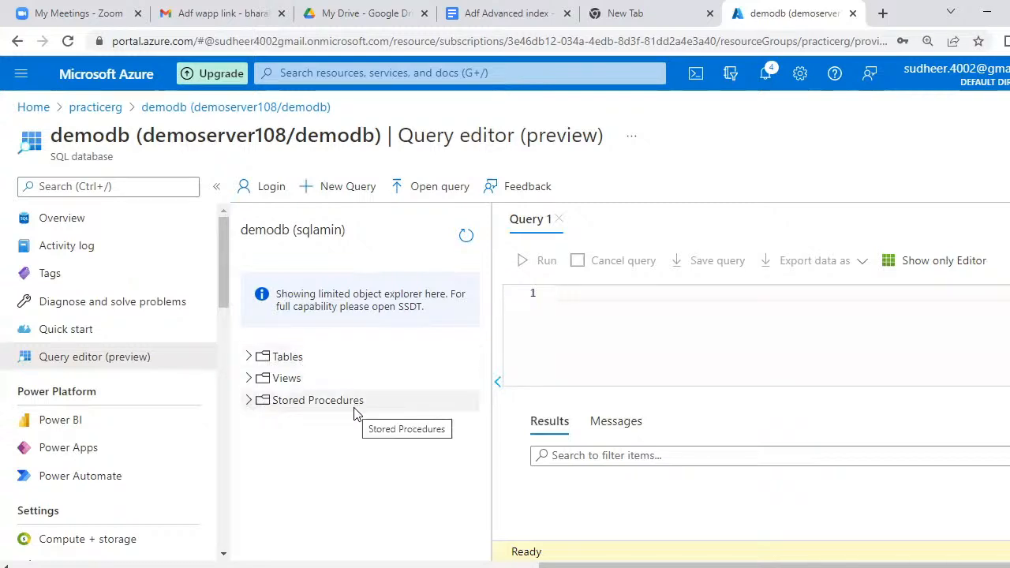
left_click(250, 358)
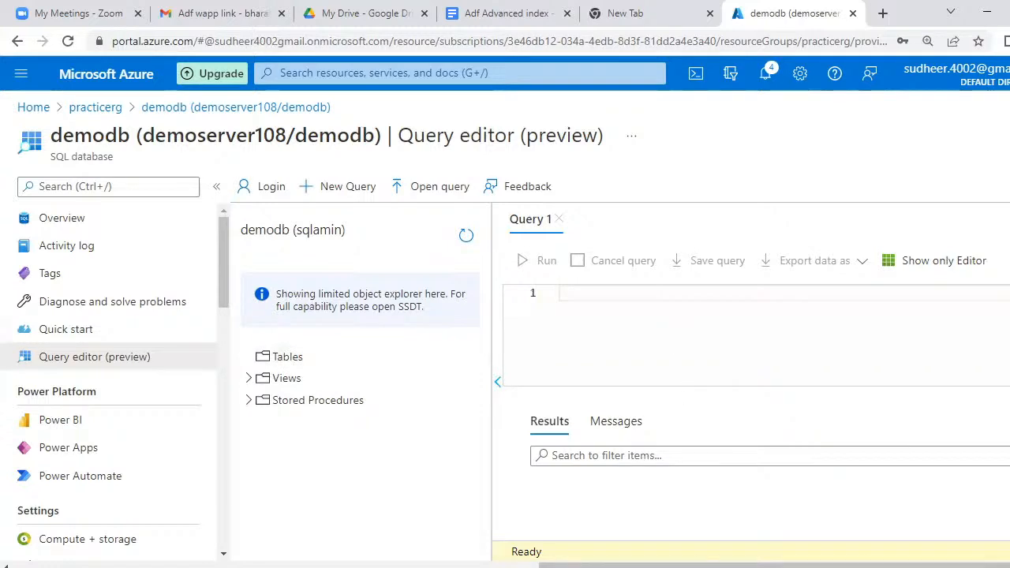
left_click(652, 295)
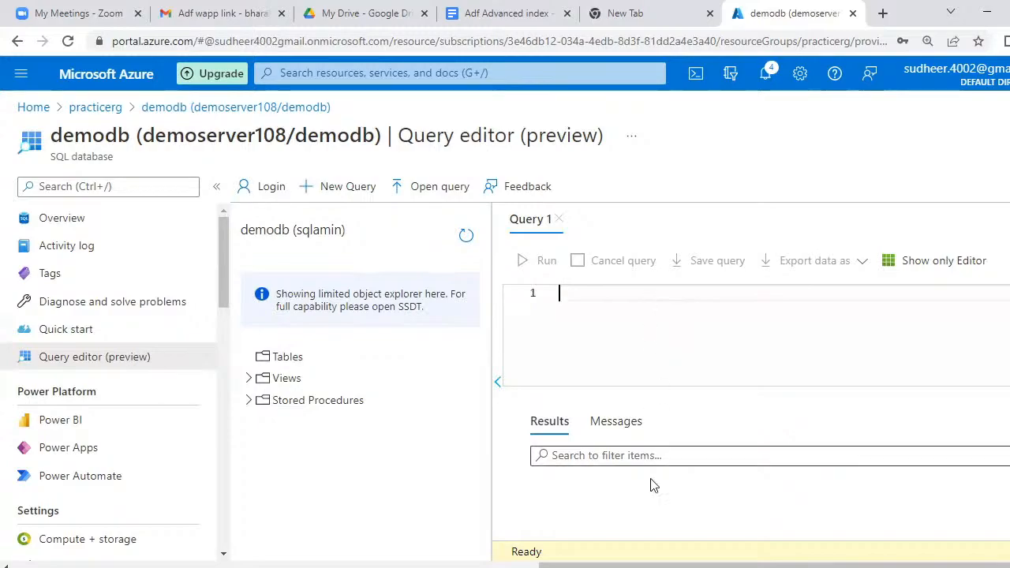
left_click(665, 567)
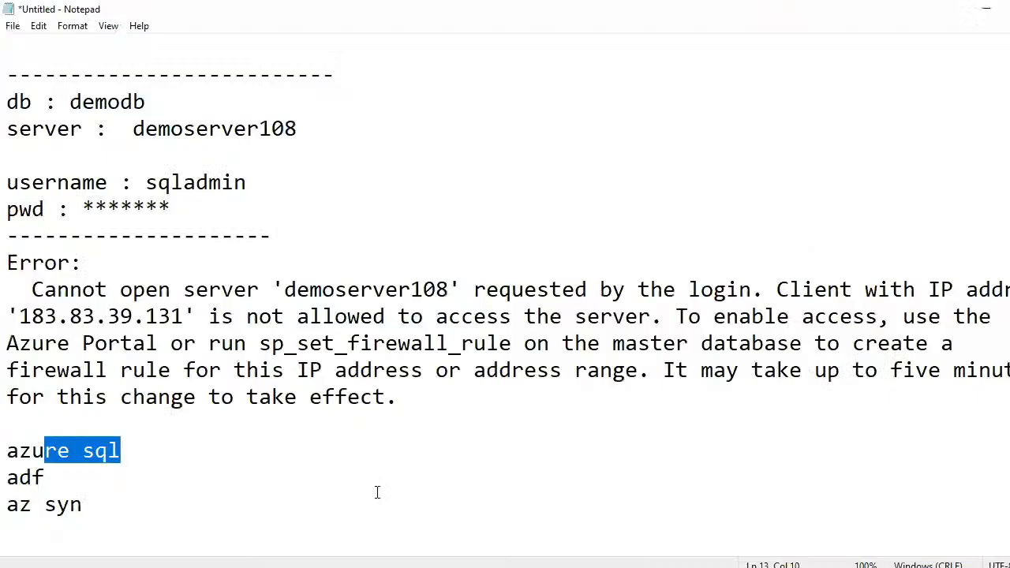
- Write 'create table sample1(id int, name char(20))' on a new Notepad line and copy it
left_click(354, 506)
key("Return")
key("Return")
key("Return")
key("Return")
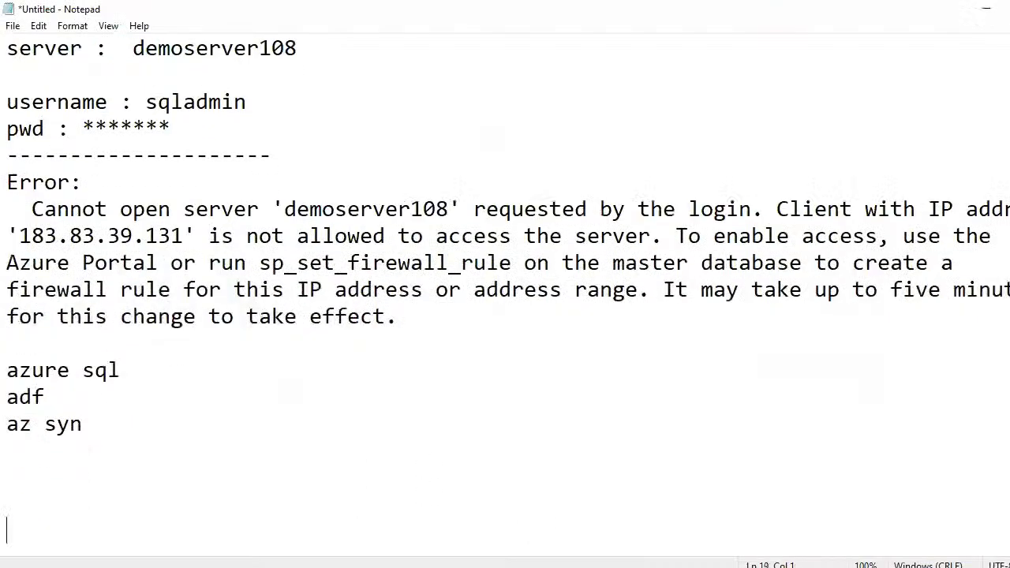
type("create")
key("BackSpace")
key("BackSpace")
type("te   table  ")
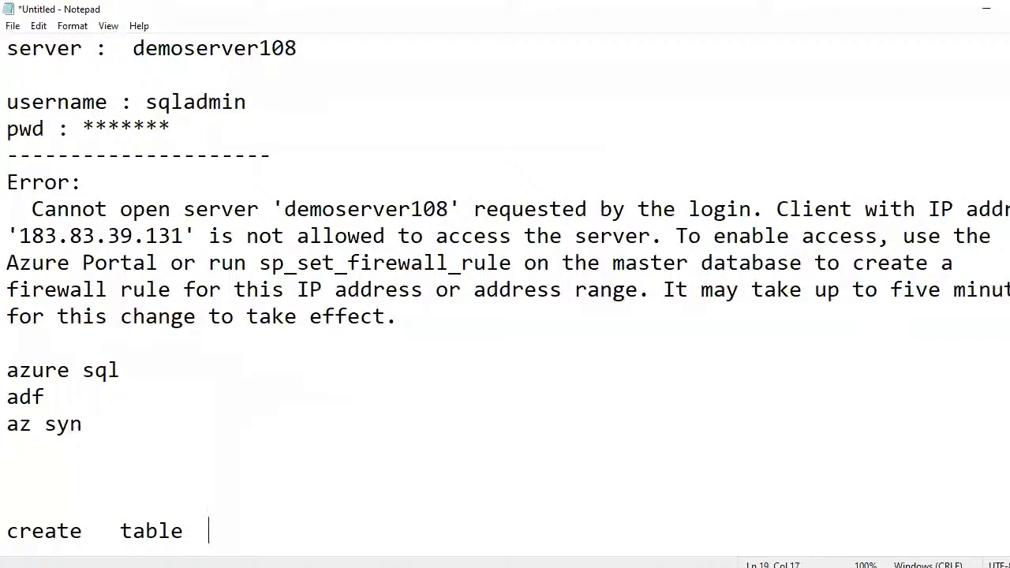
type("sample1(")
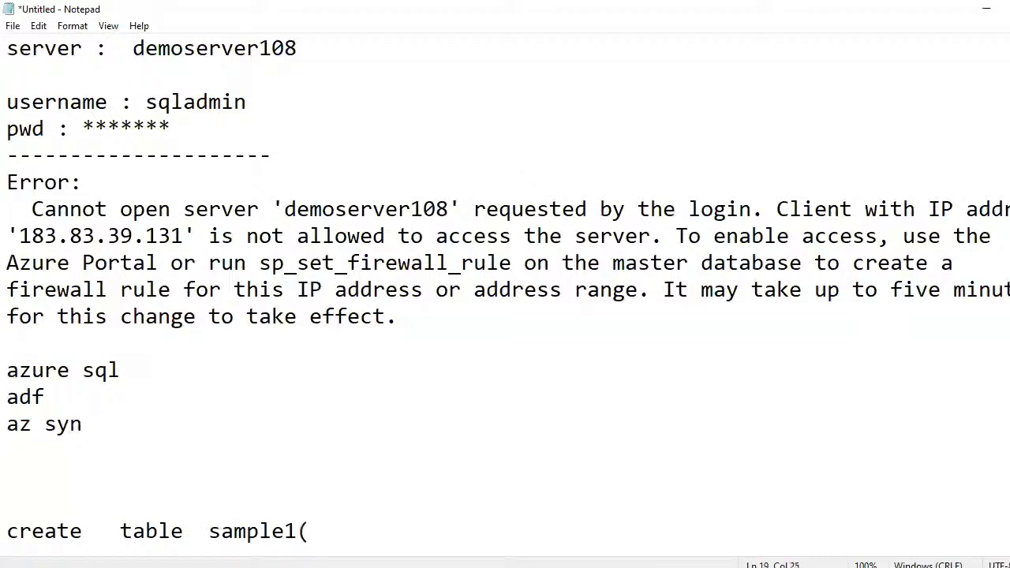
type("id int, na")
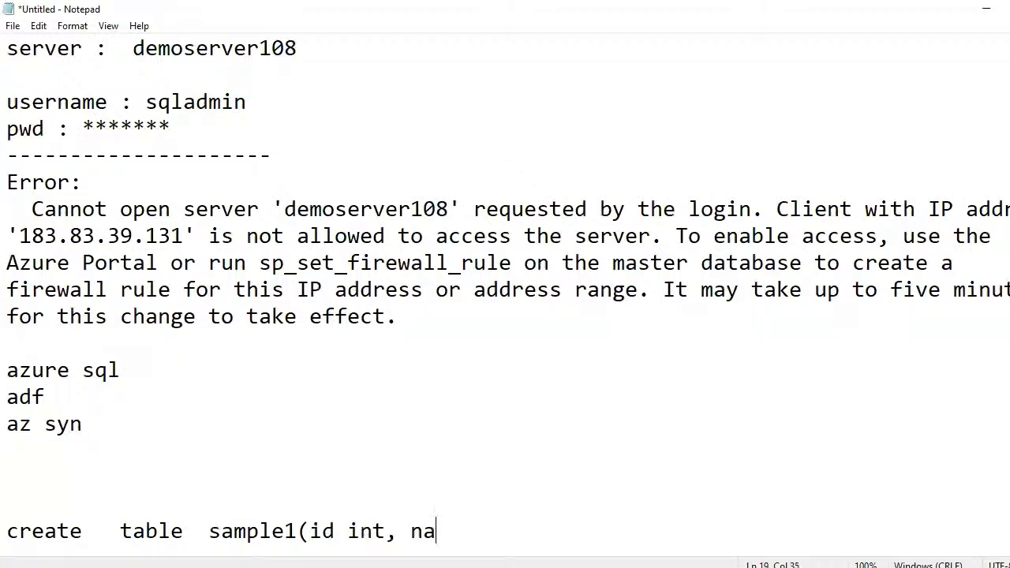
type("me char")
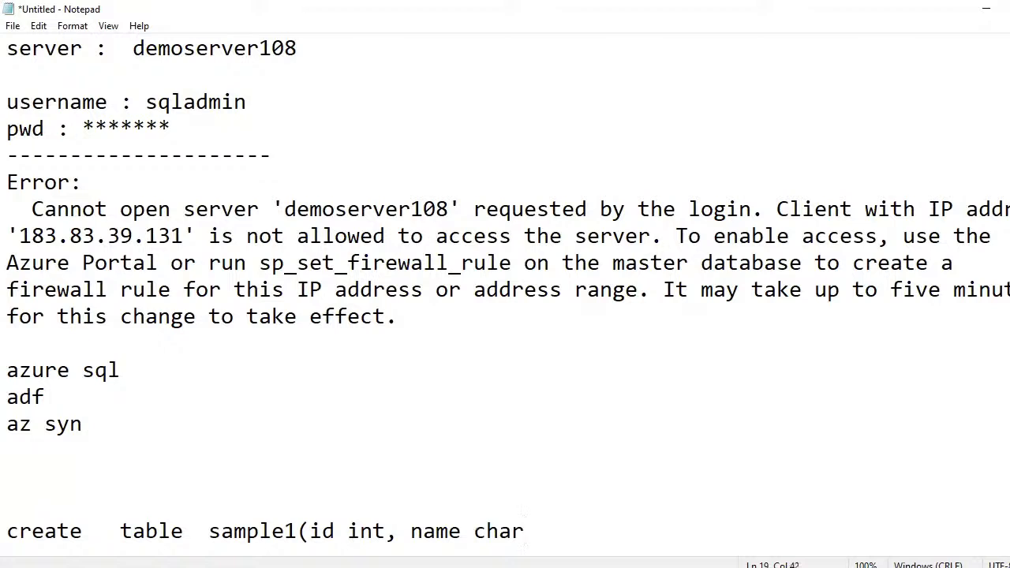
type("(20))")
left_click_drag(588, 531, 356, 507)
key("ctrl+c")
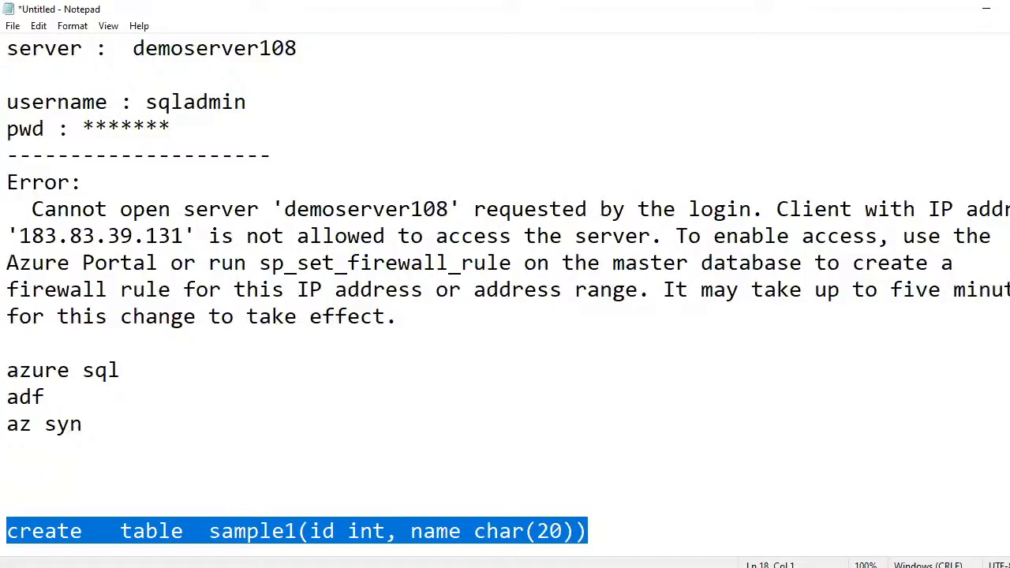
key("alt+Tab")
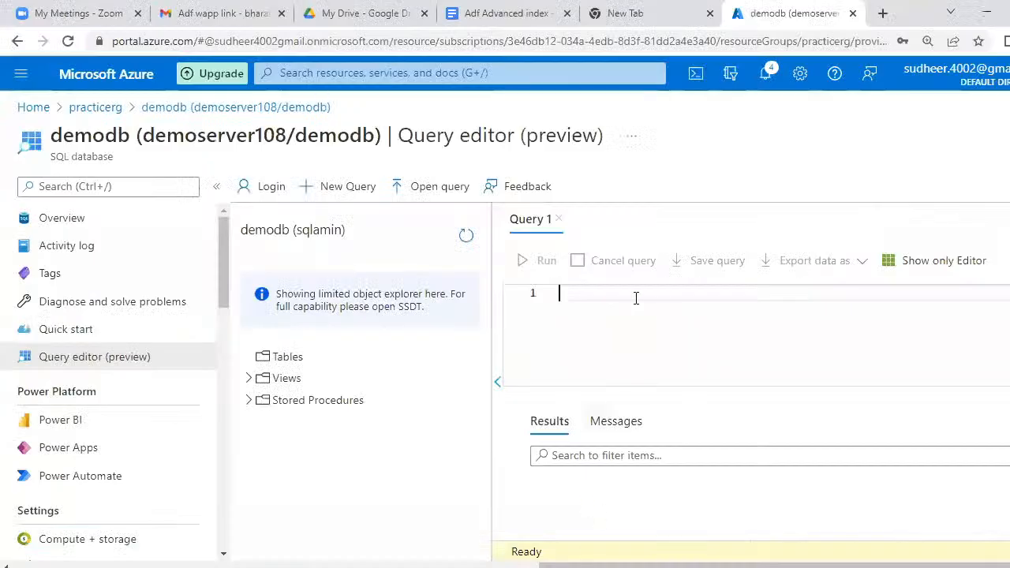
- Paste and run the create table sample1 statement in Query 1, then refresh to show dbo.sample1
key("ctrl+v")
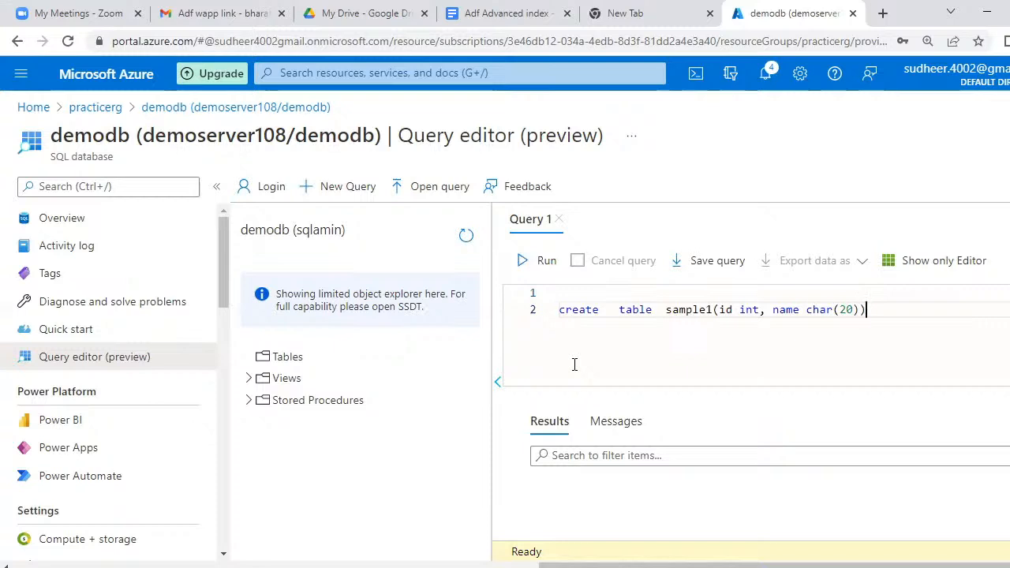
key("ctrl+a")
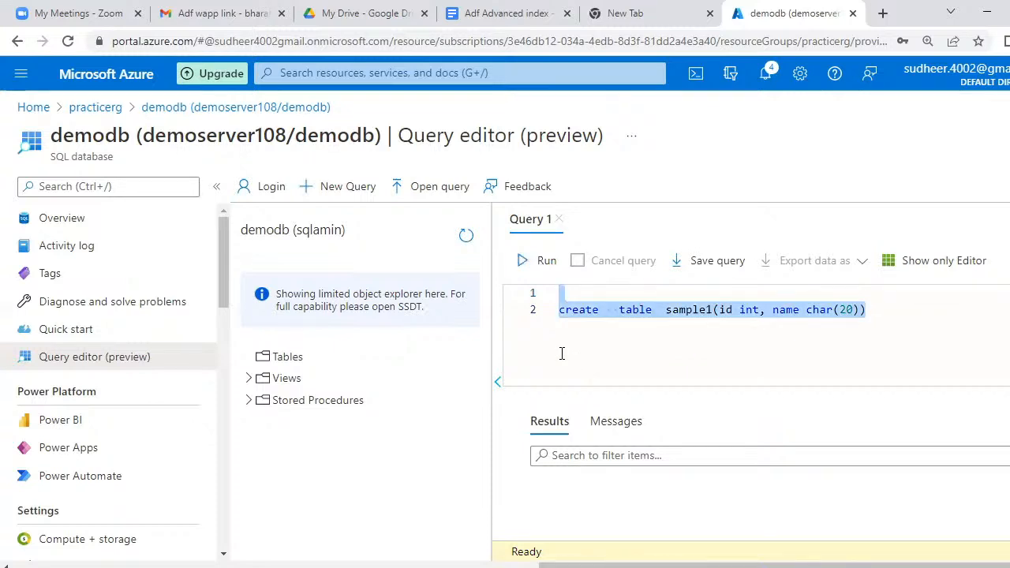
left_click(553, 267)
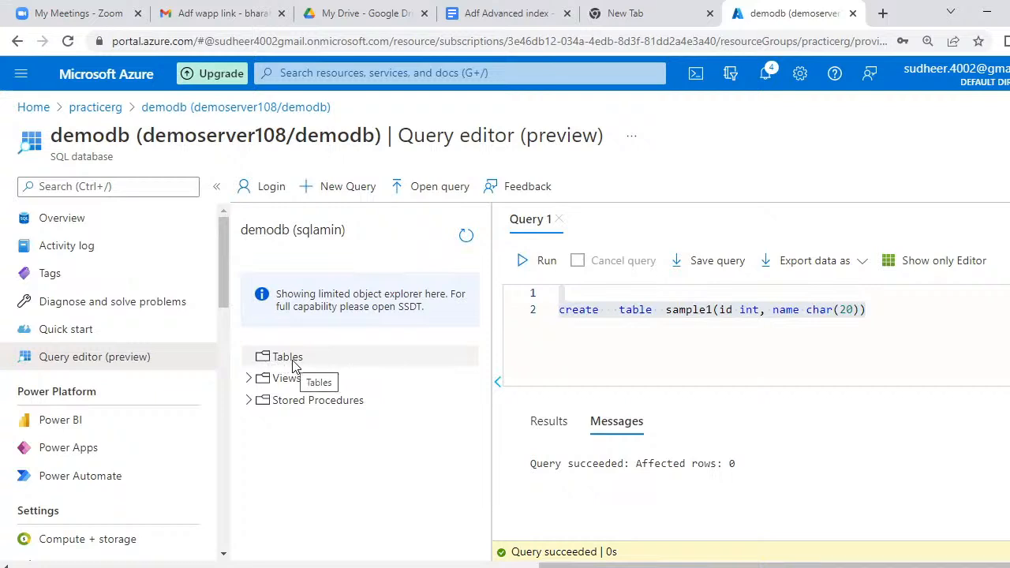
left_click(468, 239)
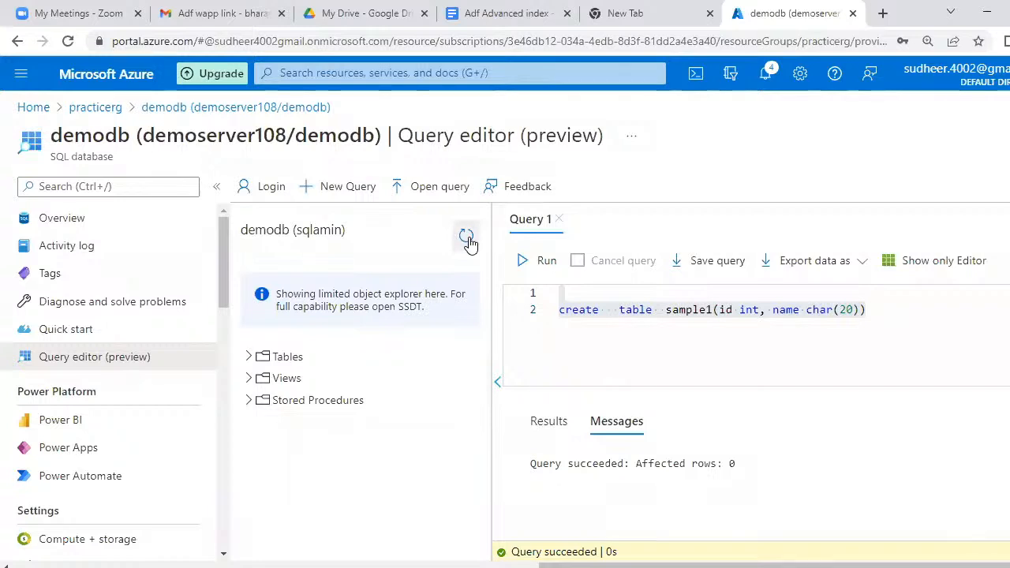
left_click(247, 359)
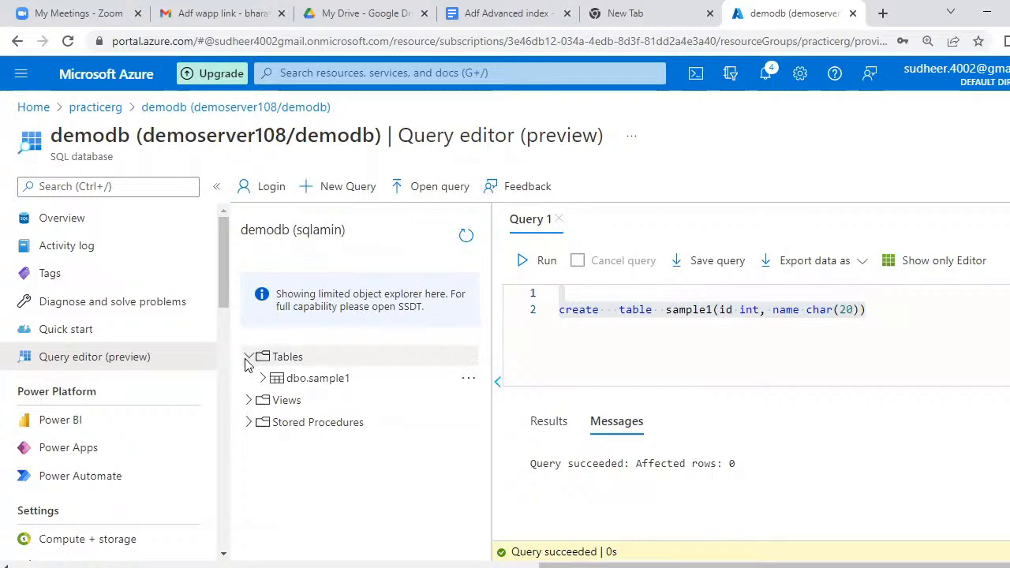